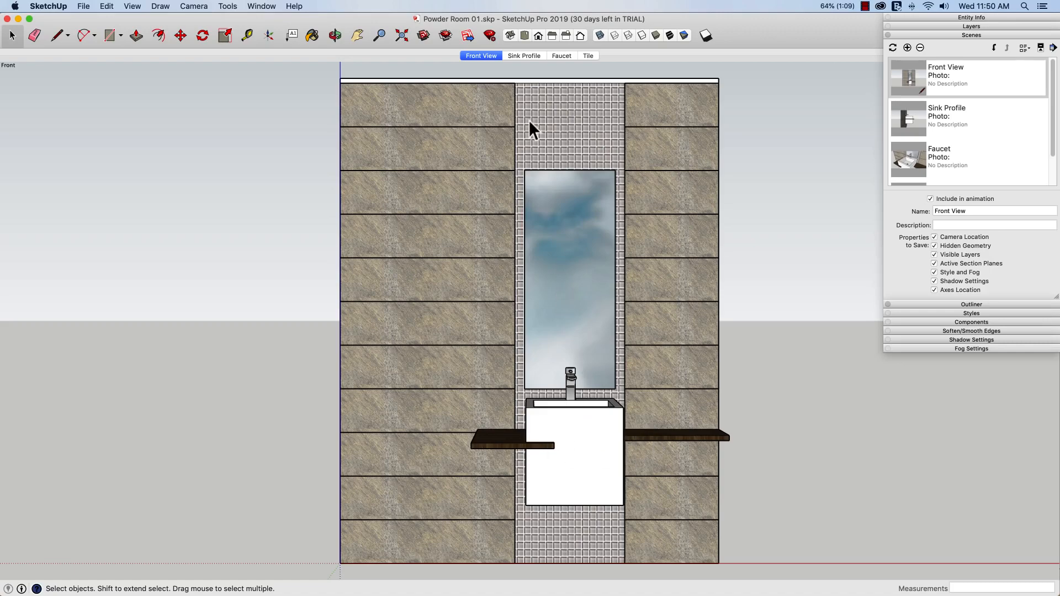
click(526, 57)
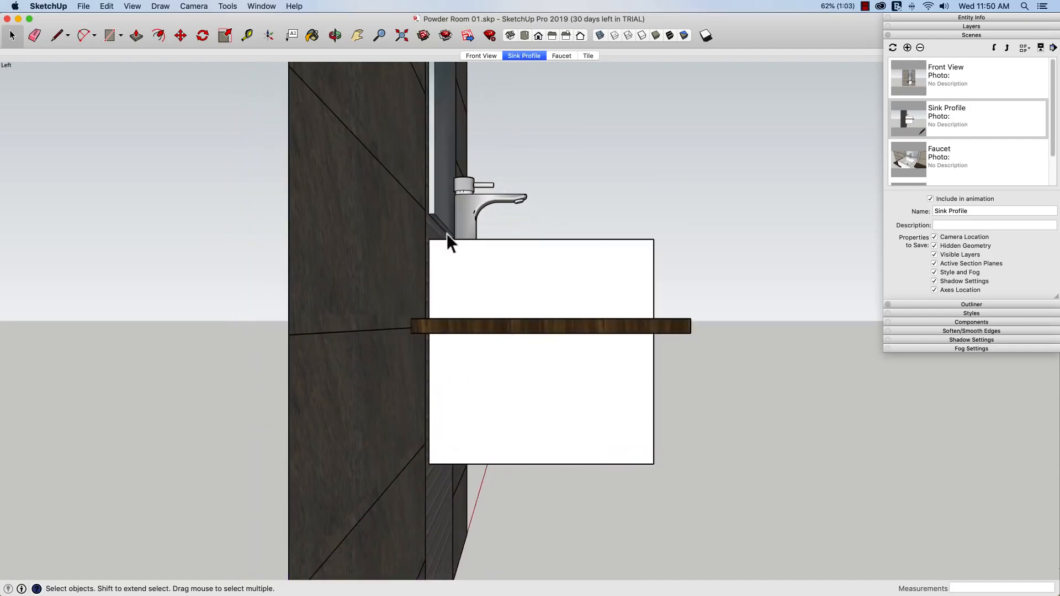
click(561, 56)
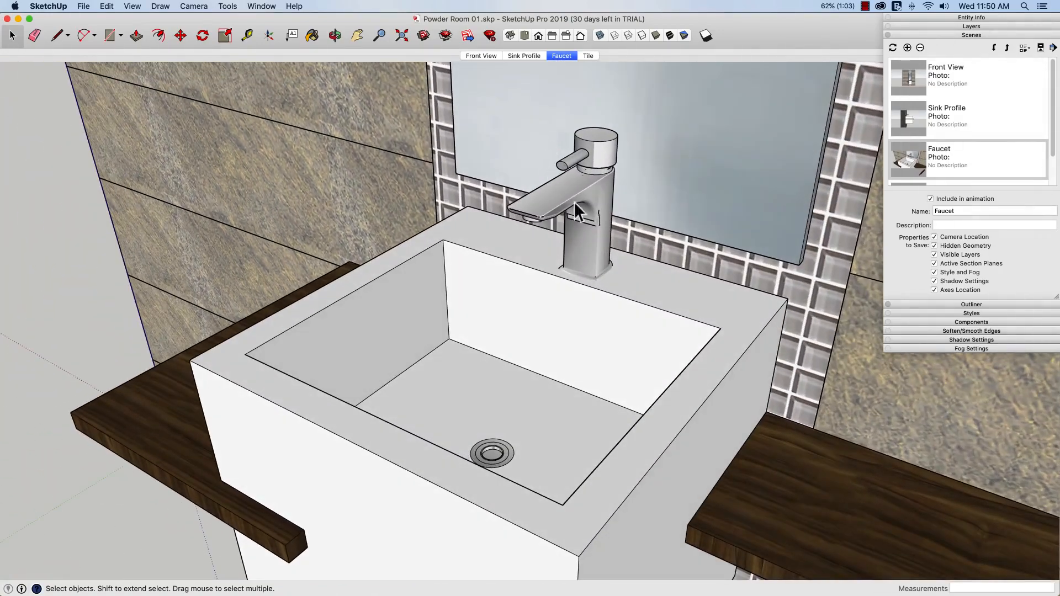
click(588, 56)
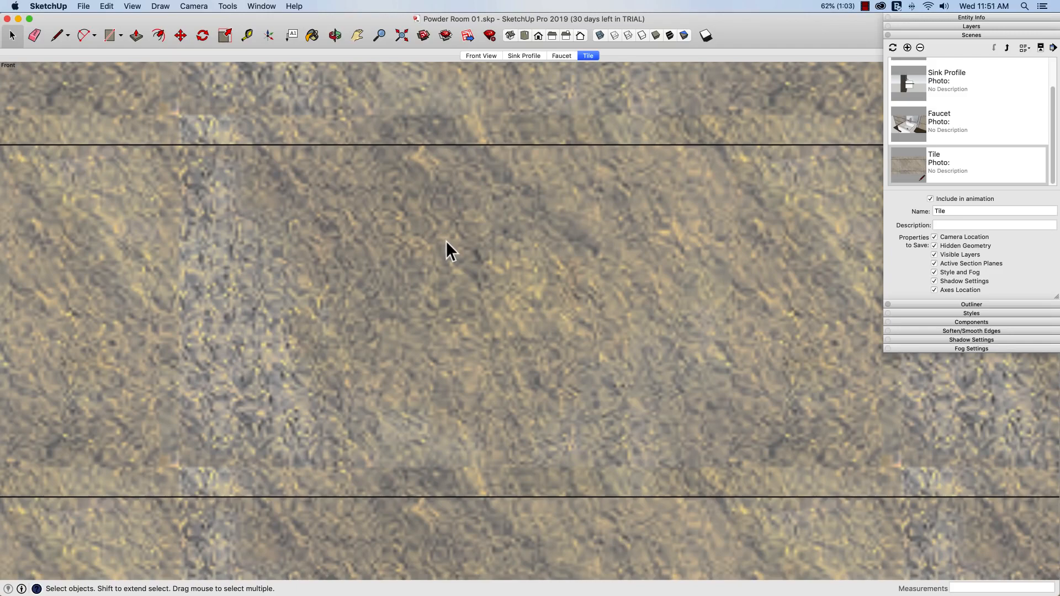
click(479, 56)
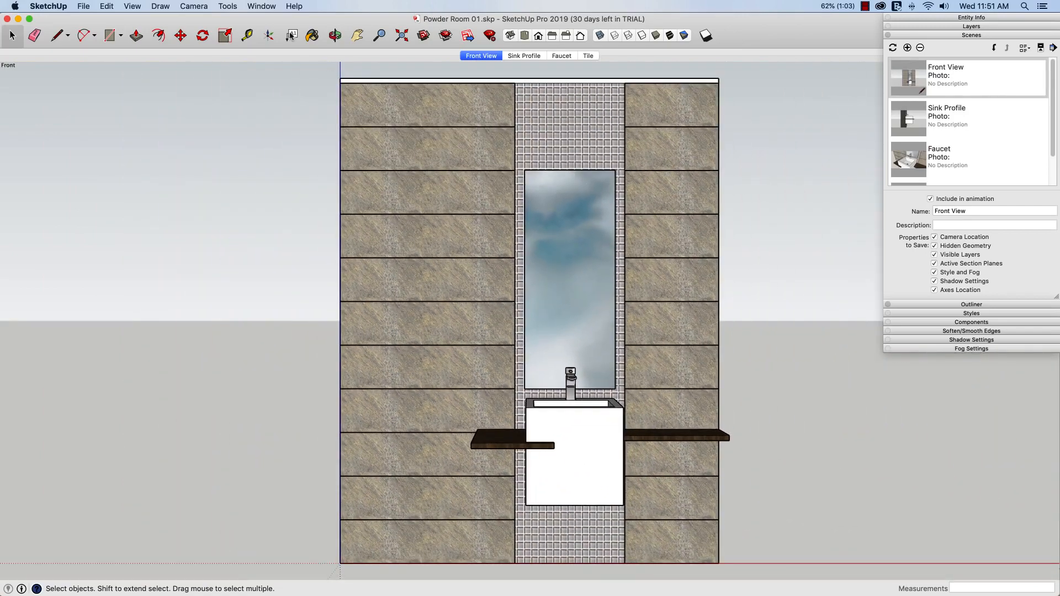
click(262, 8)
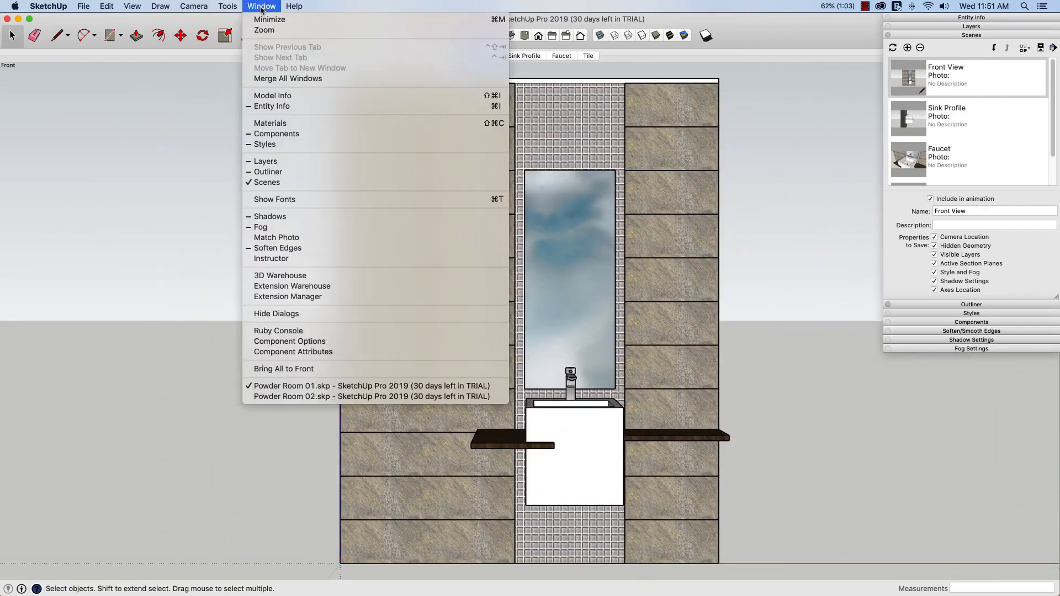
Bring Powder Room 02 forward and view its Sink Profile, Faucet, Tile and Front View scenes
click(344, 397)
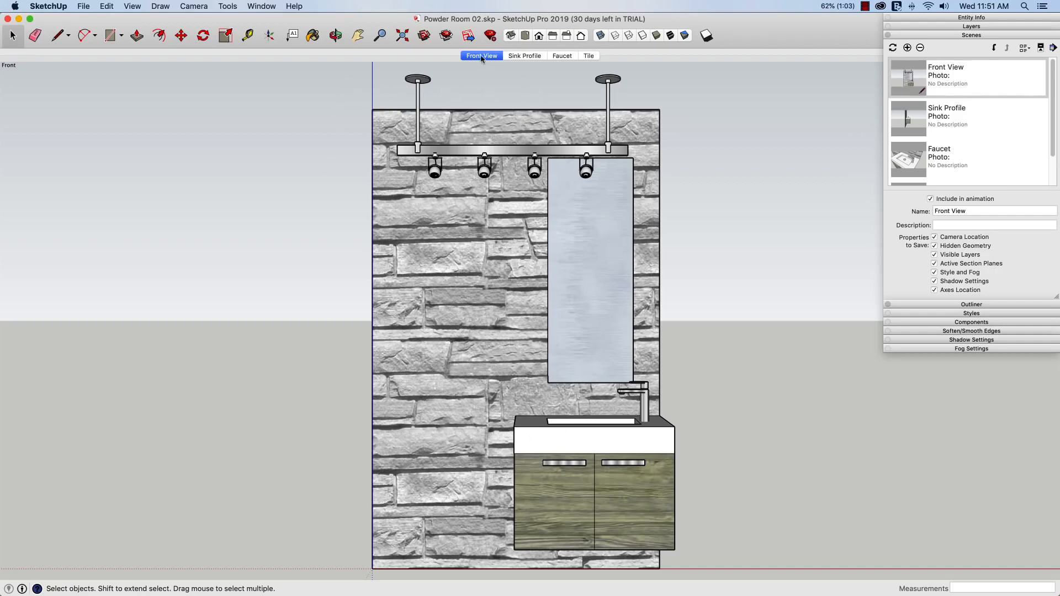
click(524, 57)
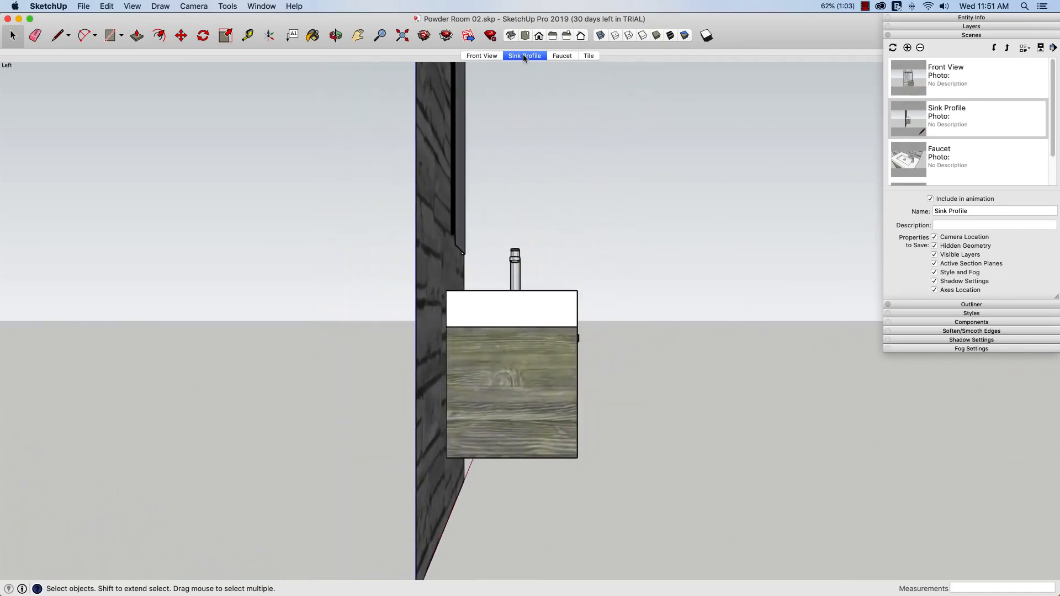
click(559, 56)
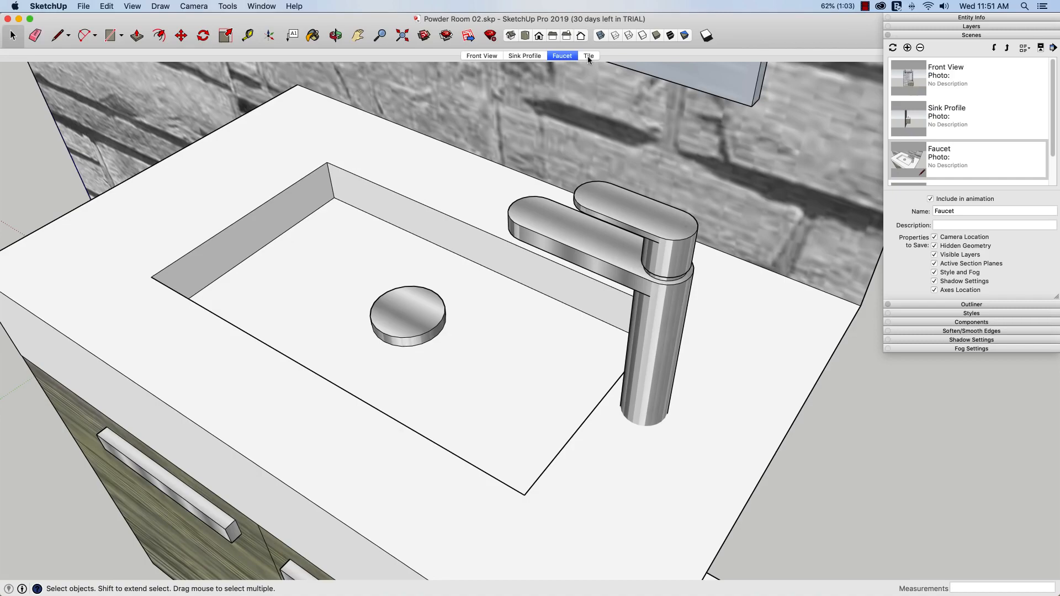
click(589, 58)
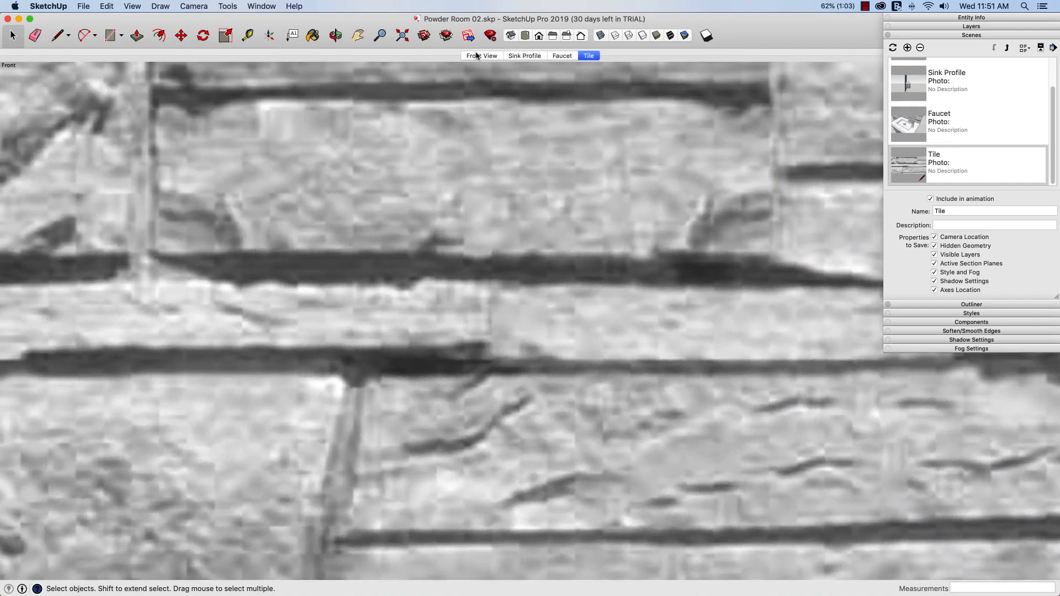
click(480, 57)
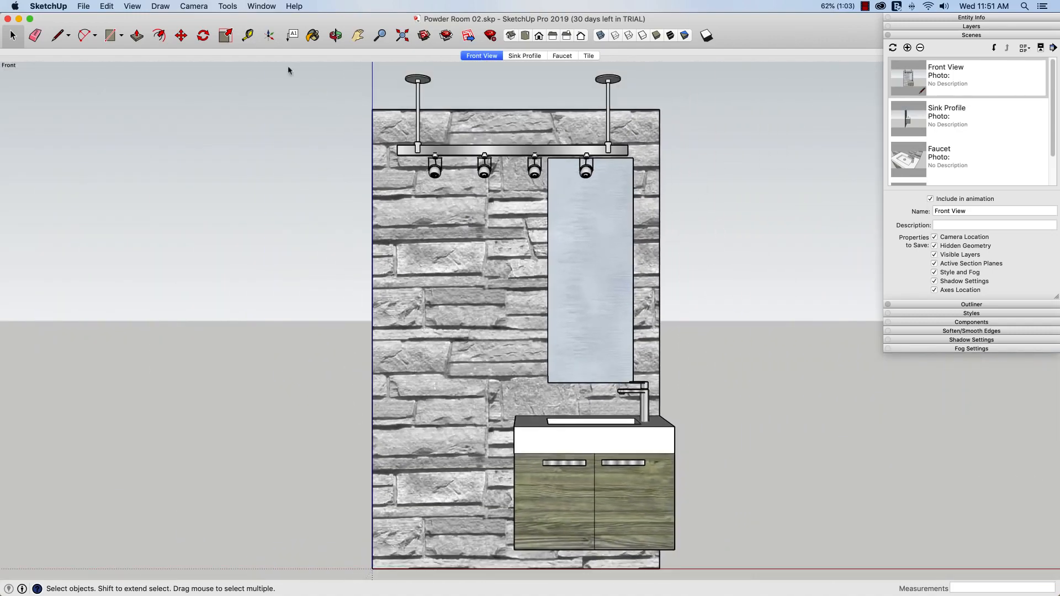
click(261, 6)
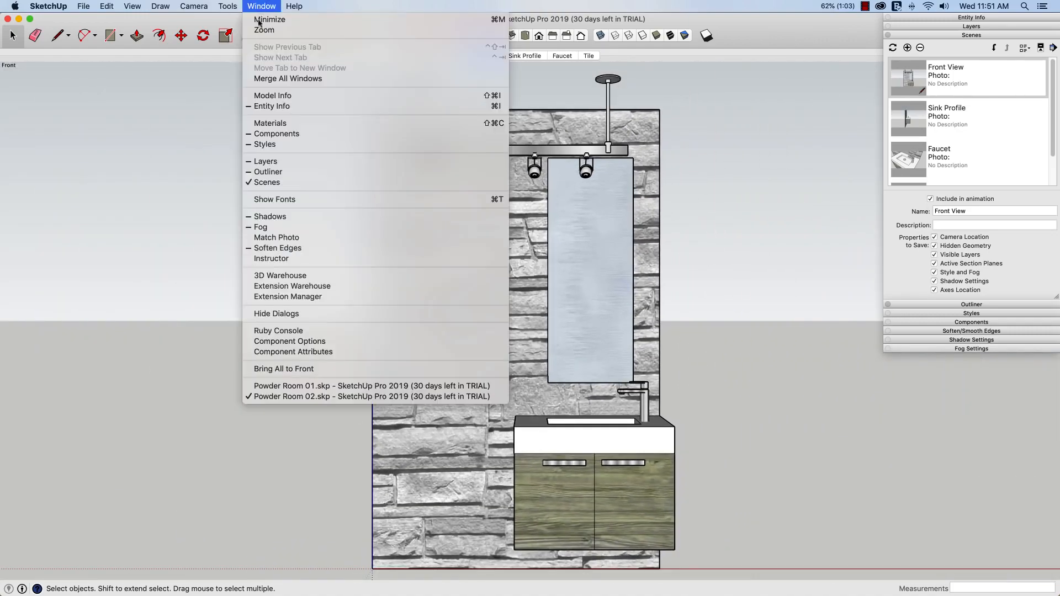
Switch back to Powder Room 01 and start a LayOut document from the Letter Portrait div4 template
click(297, 386)
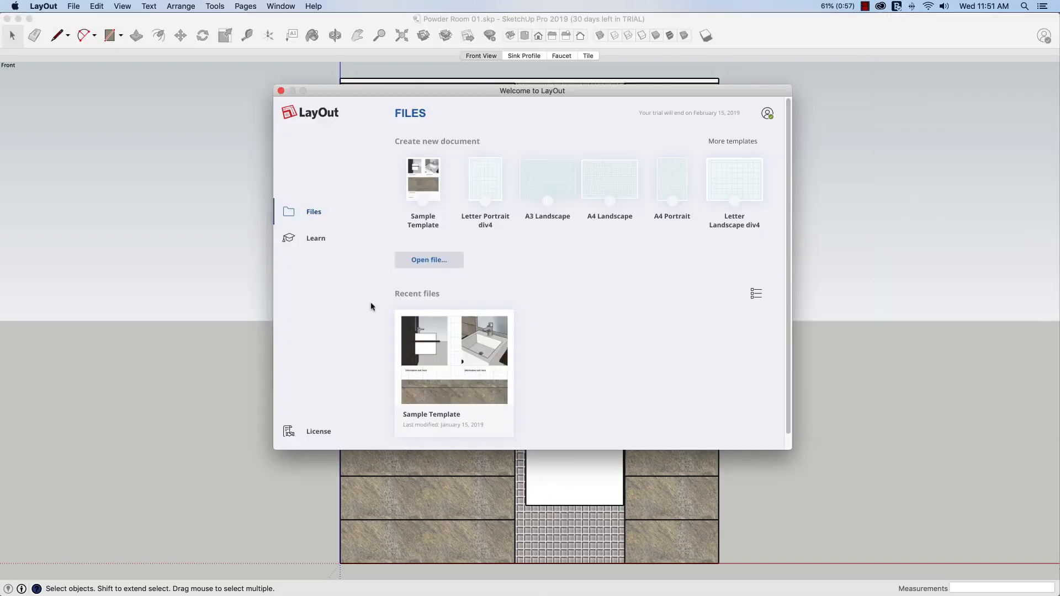
click(485, 187)
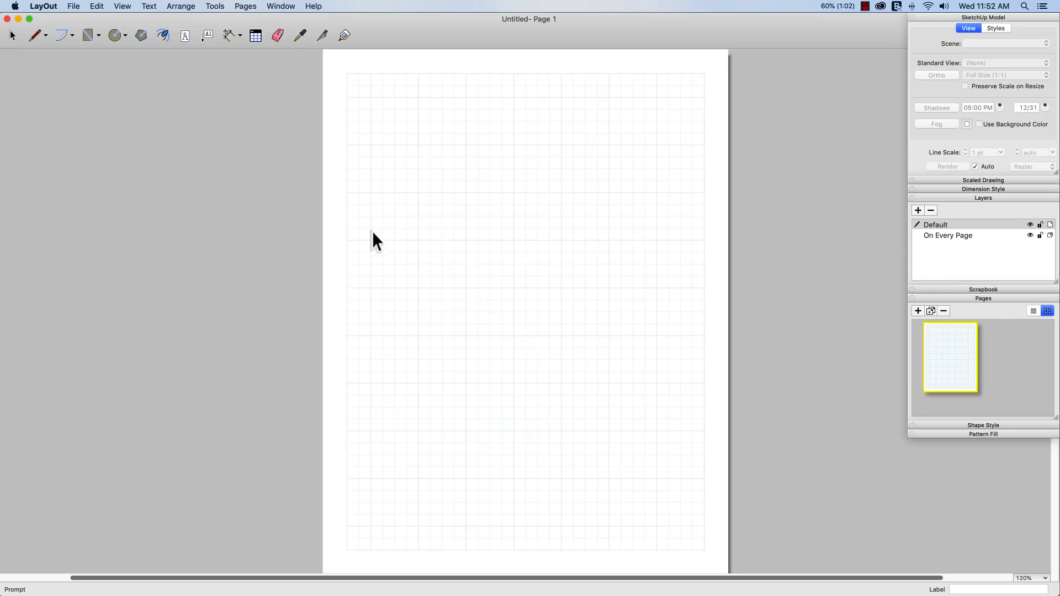
Draw a rectangle across the bottom of the page on the On Every Page layer
click(185, 35)
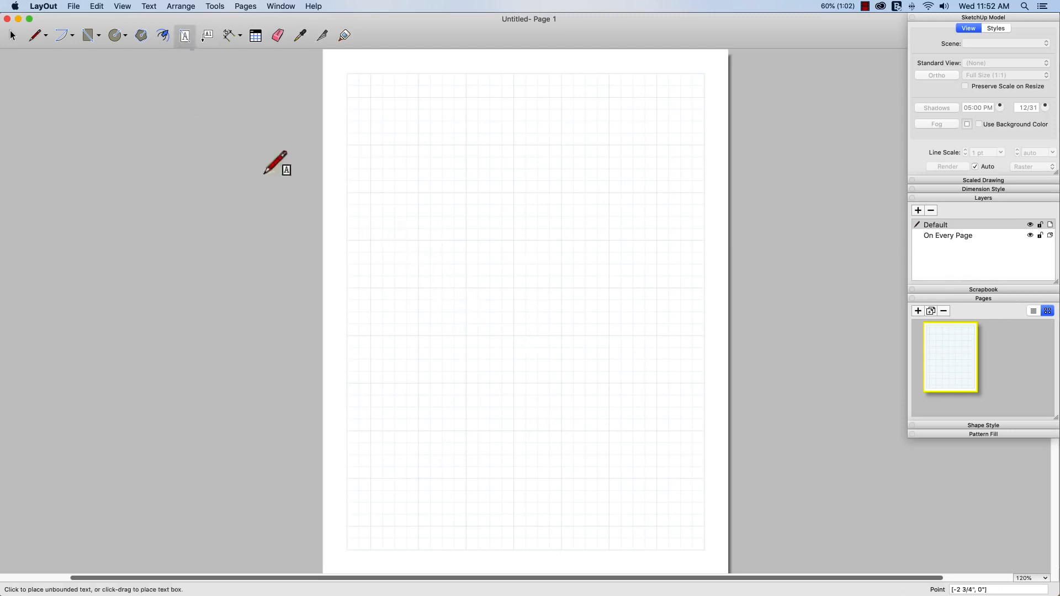
click(348, 549)
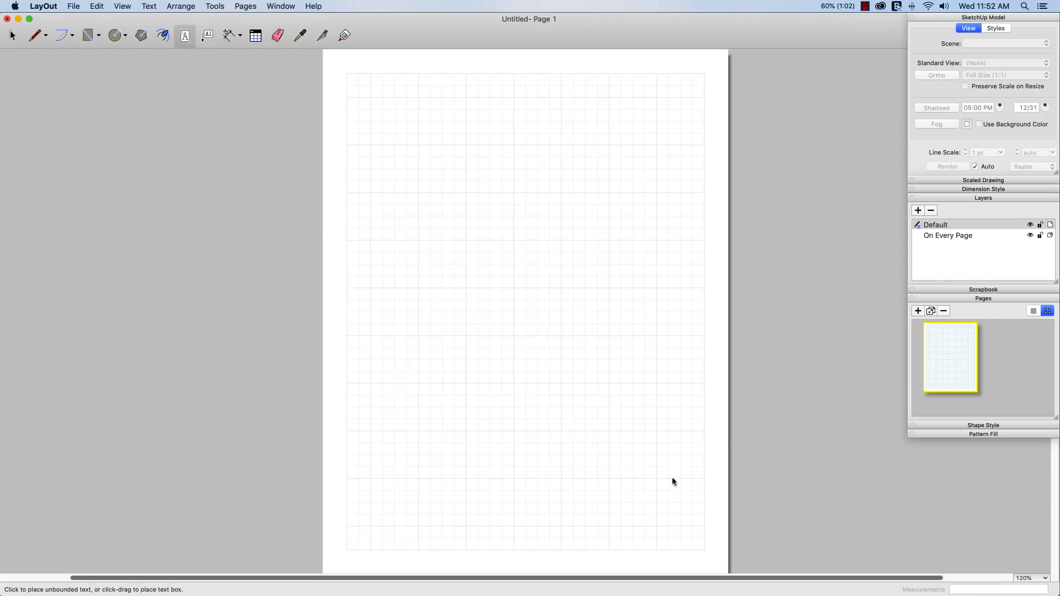
click(89, 36)
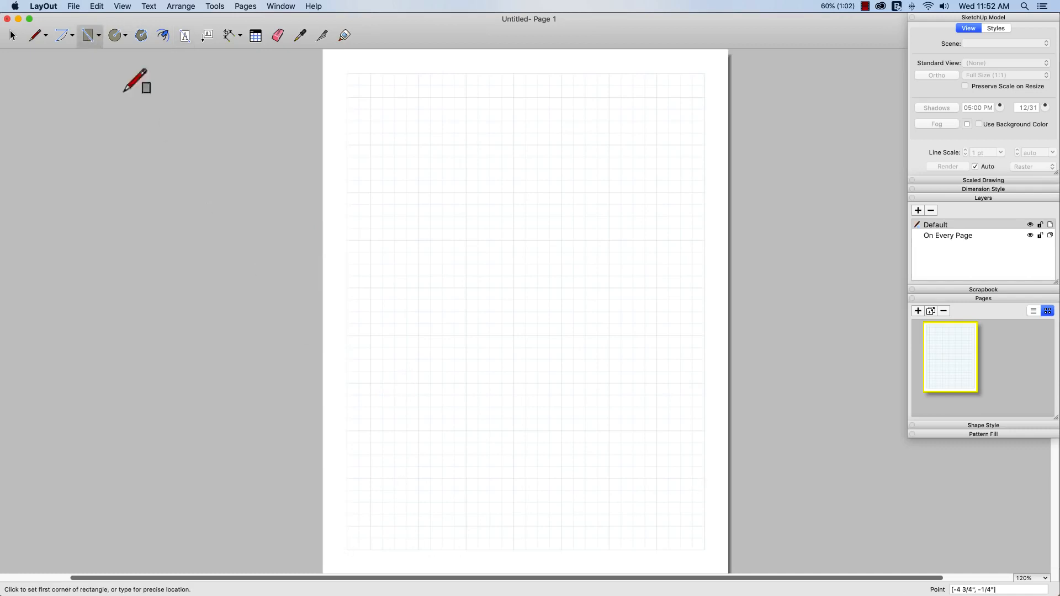
click(347, 549)
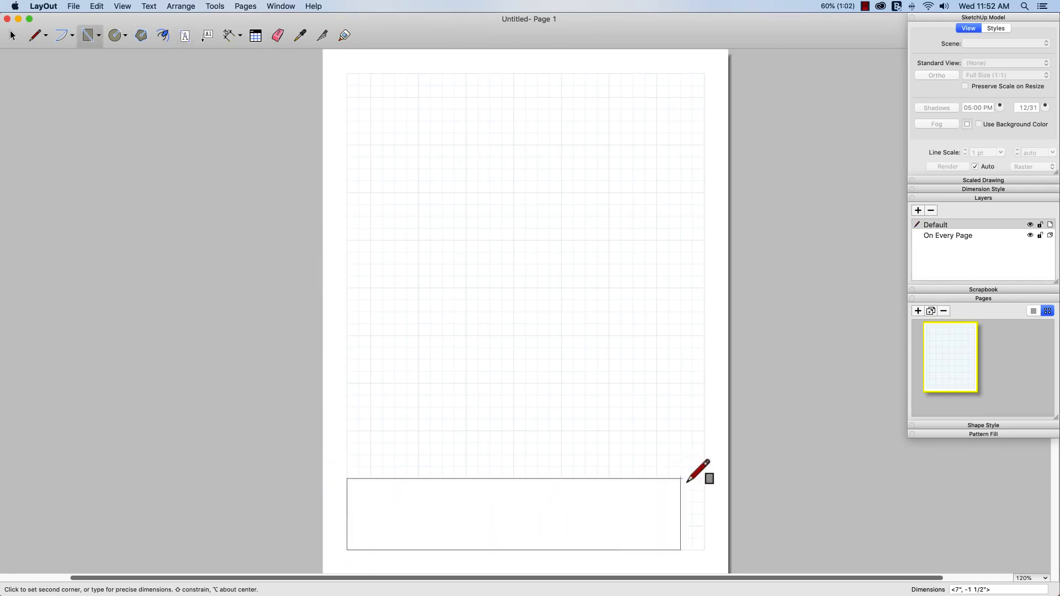
click(704, 479)
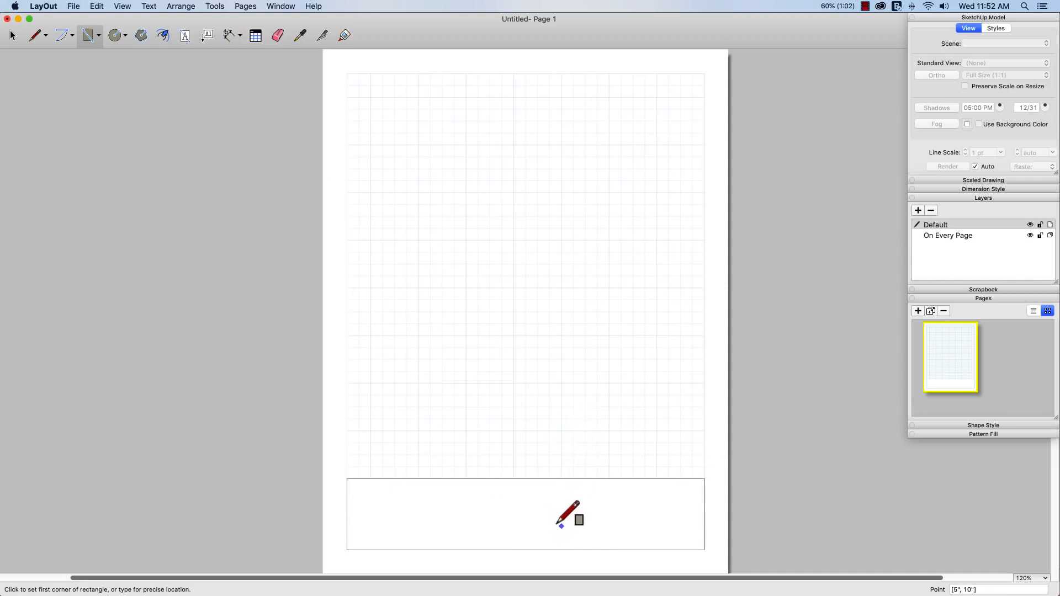
key(super+z)
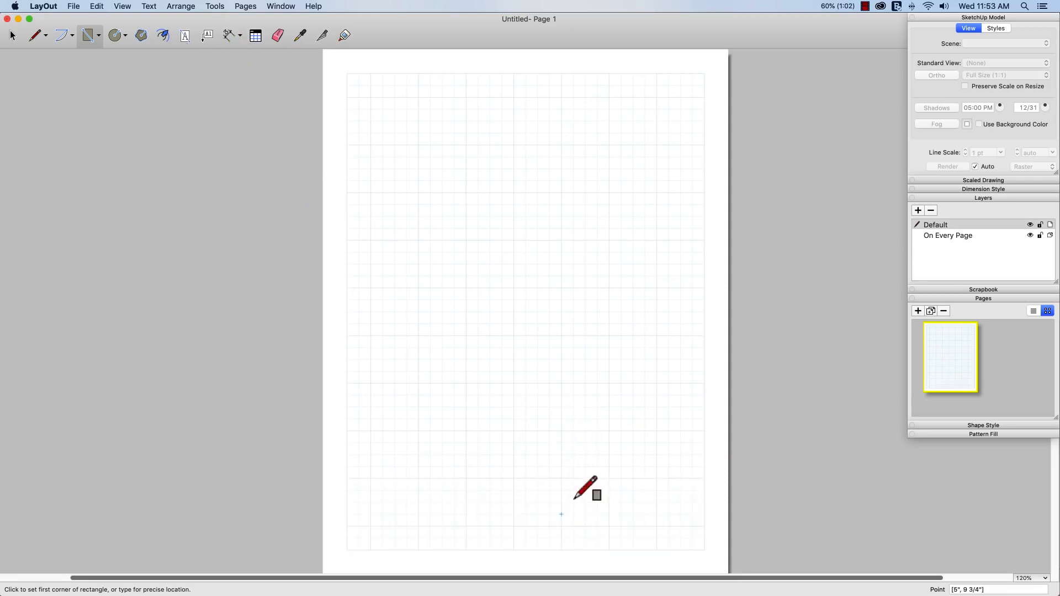
click(949, 236)
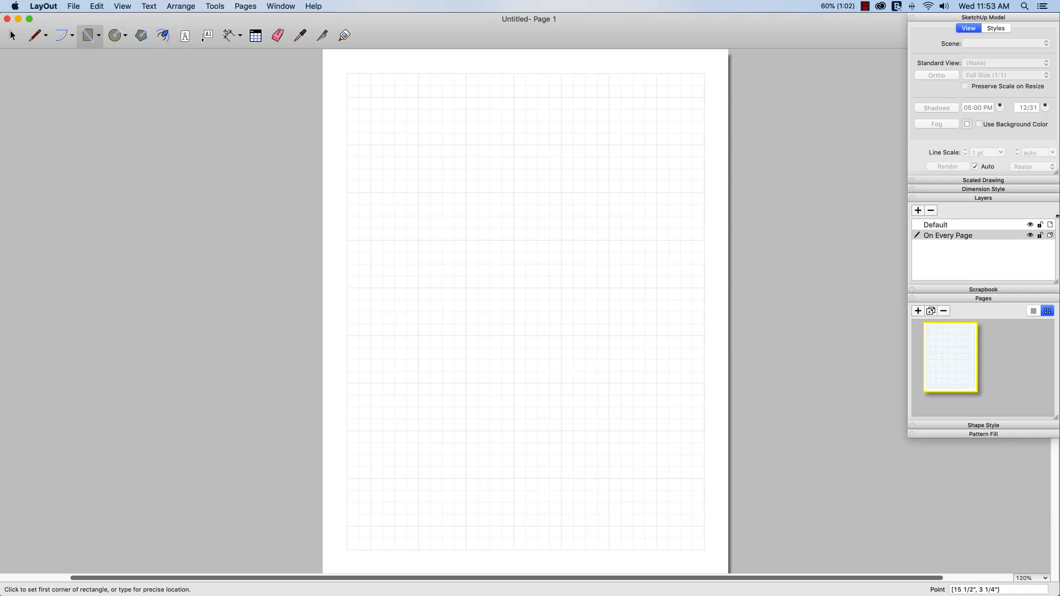
drag(348, 548, 705, 479)
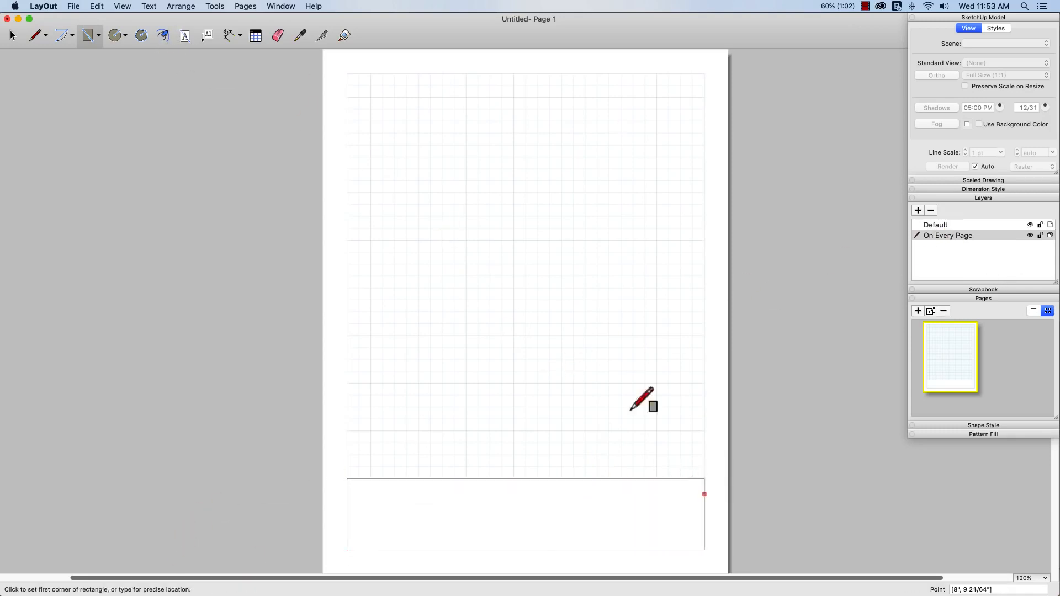
Write 'A bunch of important information goes here' inside the bottom box
click(185, 35)
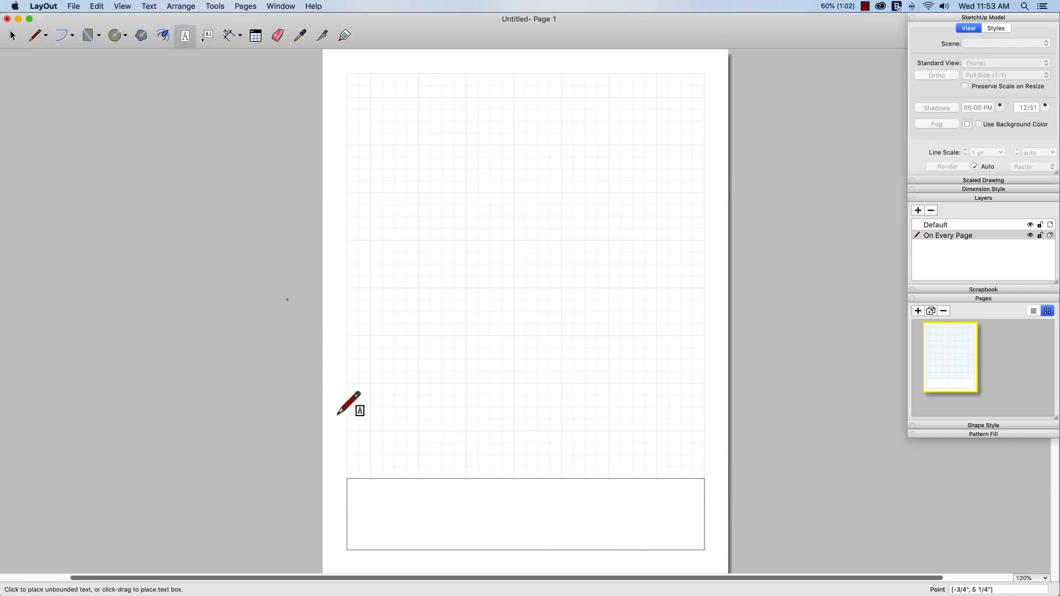
click(370, 528)
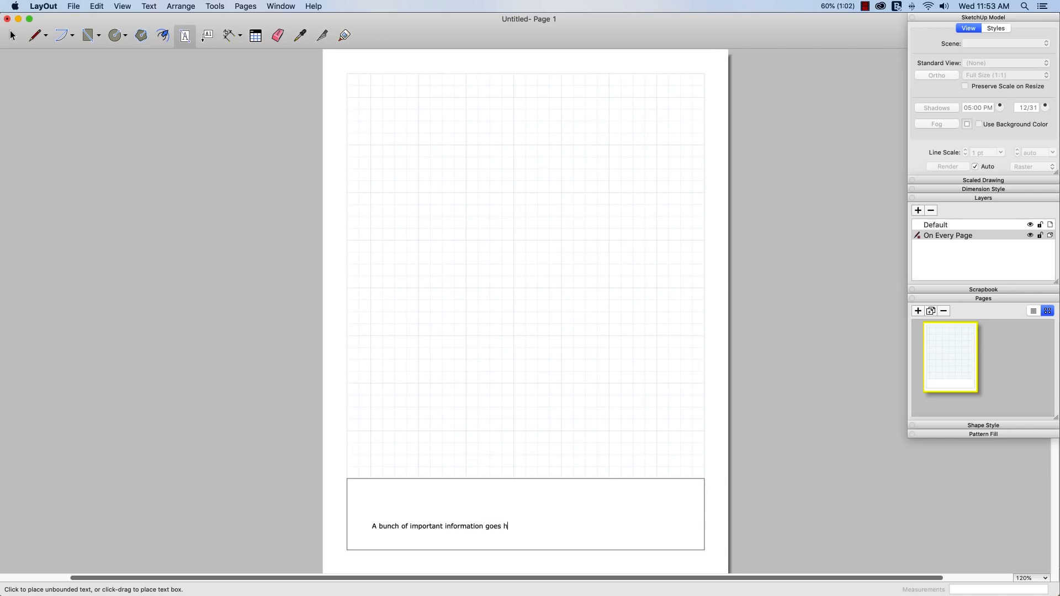
key(Escape)
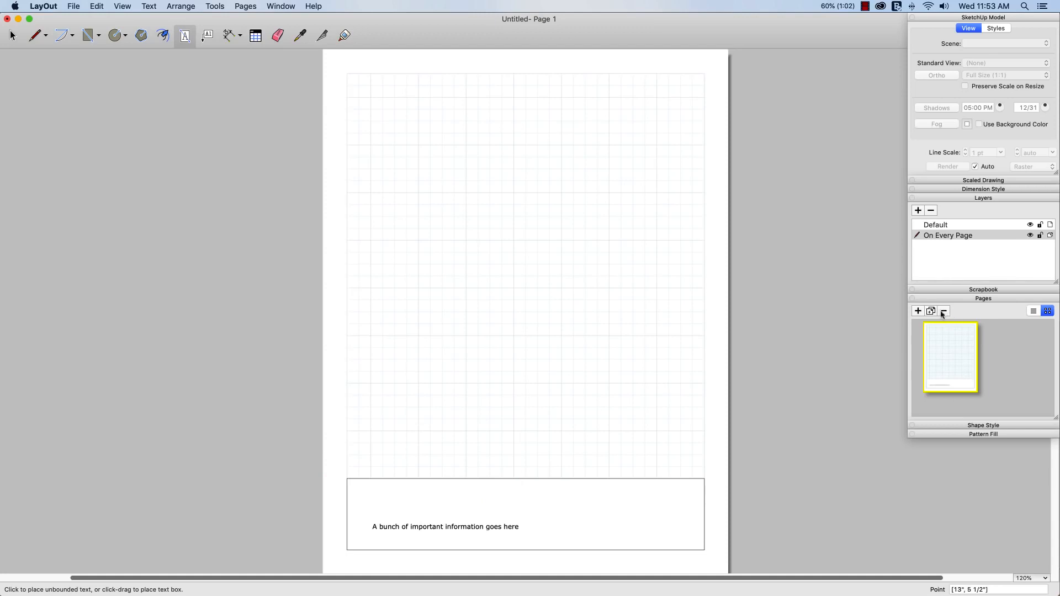
Add a second page, make Default the active layer, and return to page 1
click(917, 311)
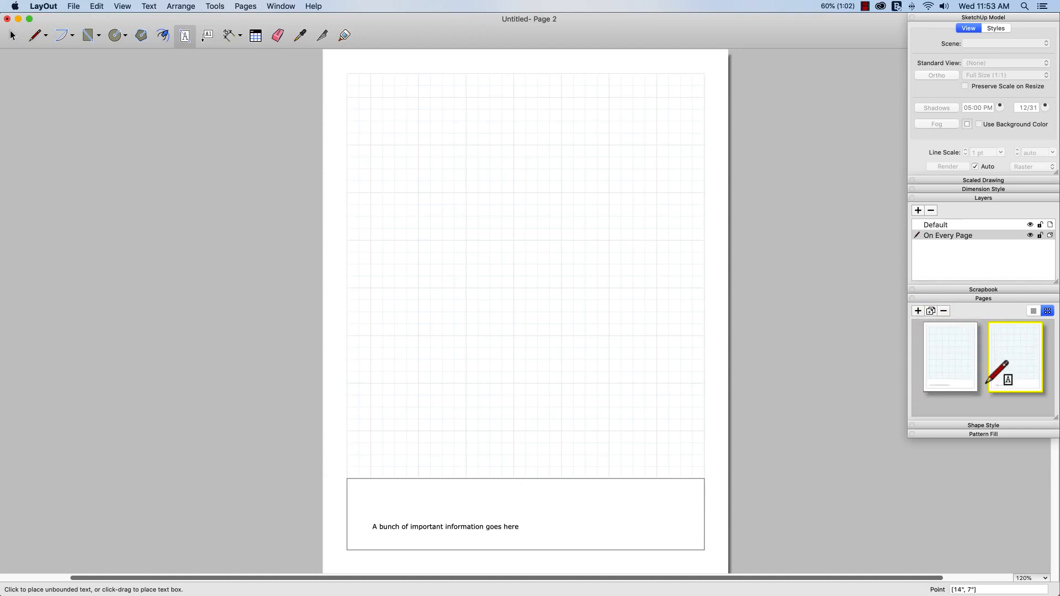
click(933, 225)
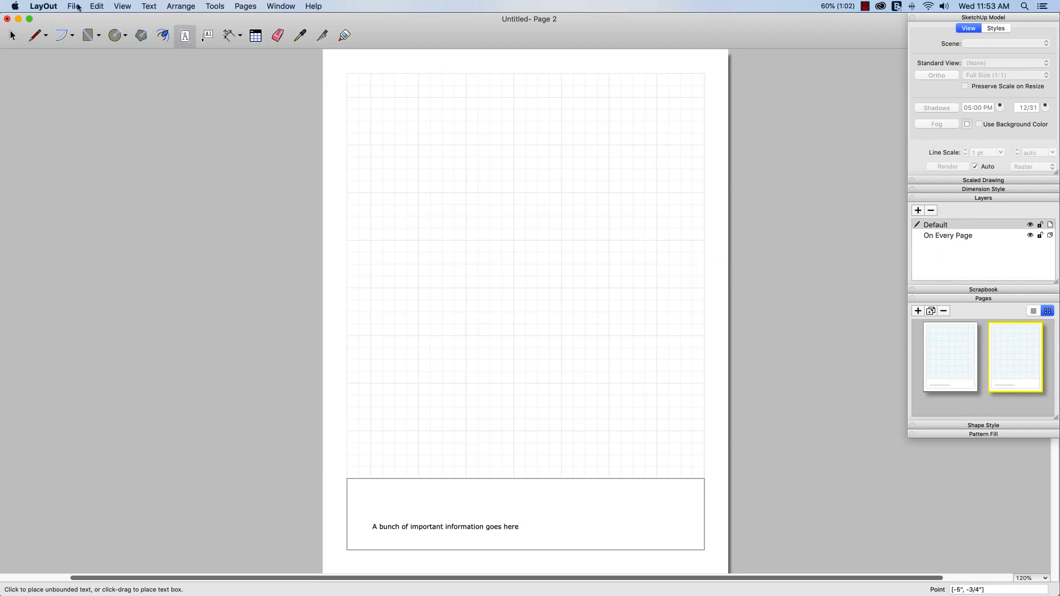
click(956, 374)
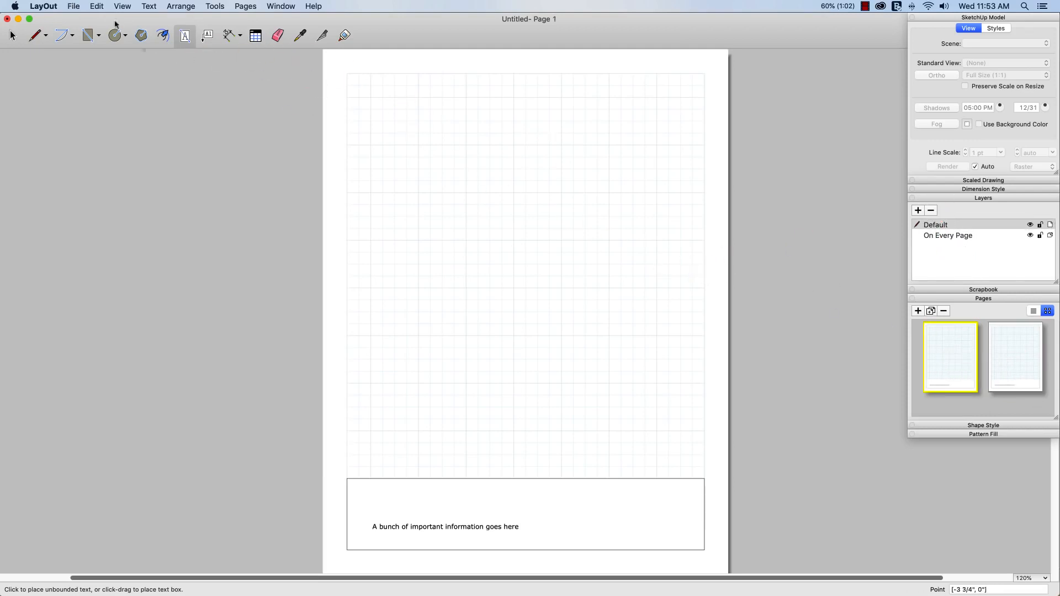
Insert Powder Room 01.skp from the SU Files folder onto page 1
click(75, 7)
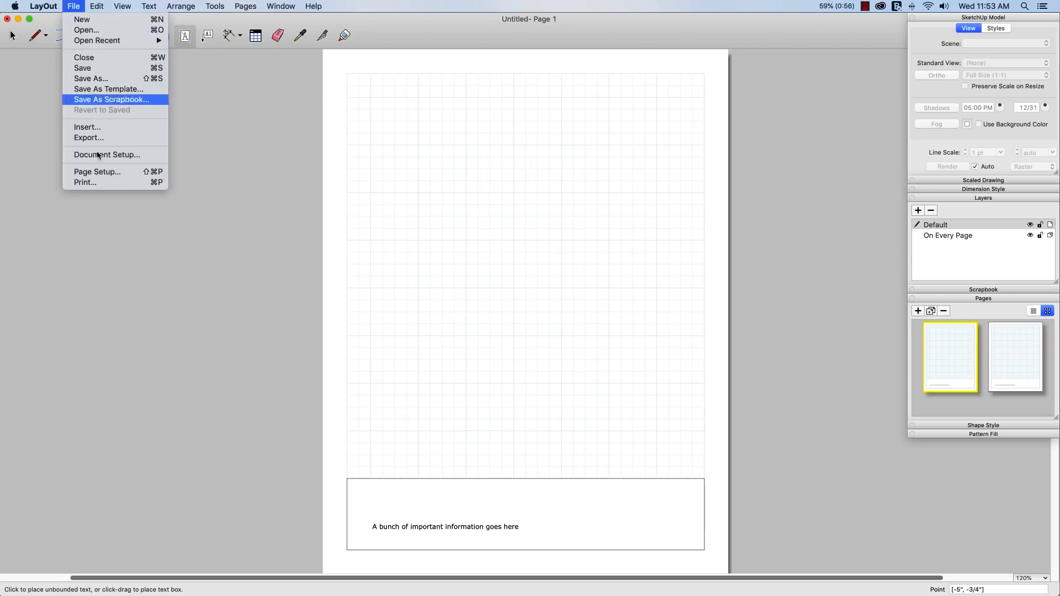
click(86, 127)
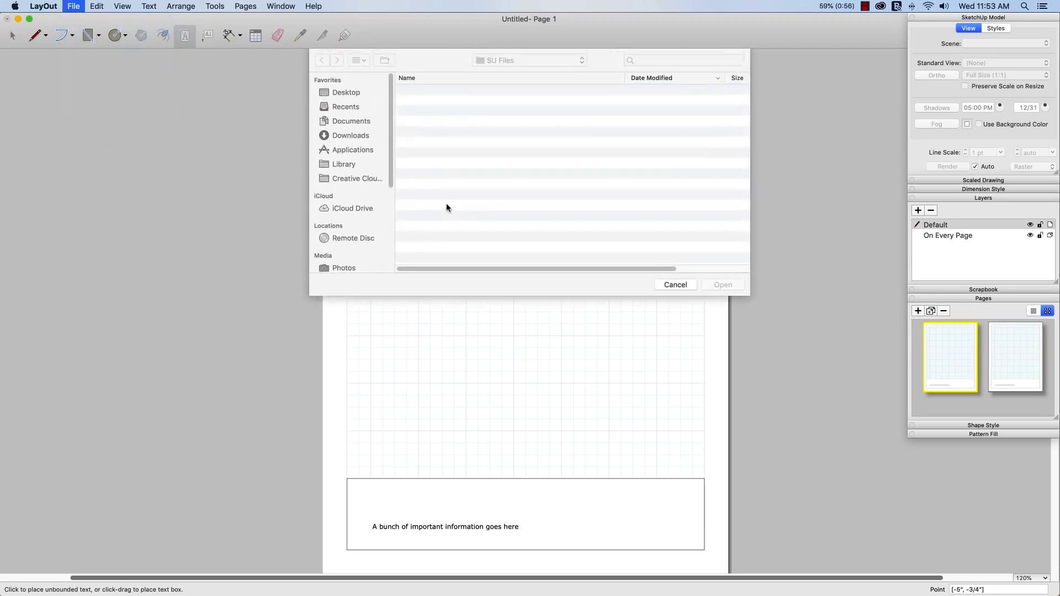
click(436, 113)
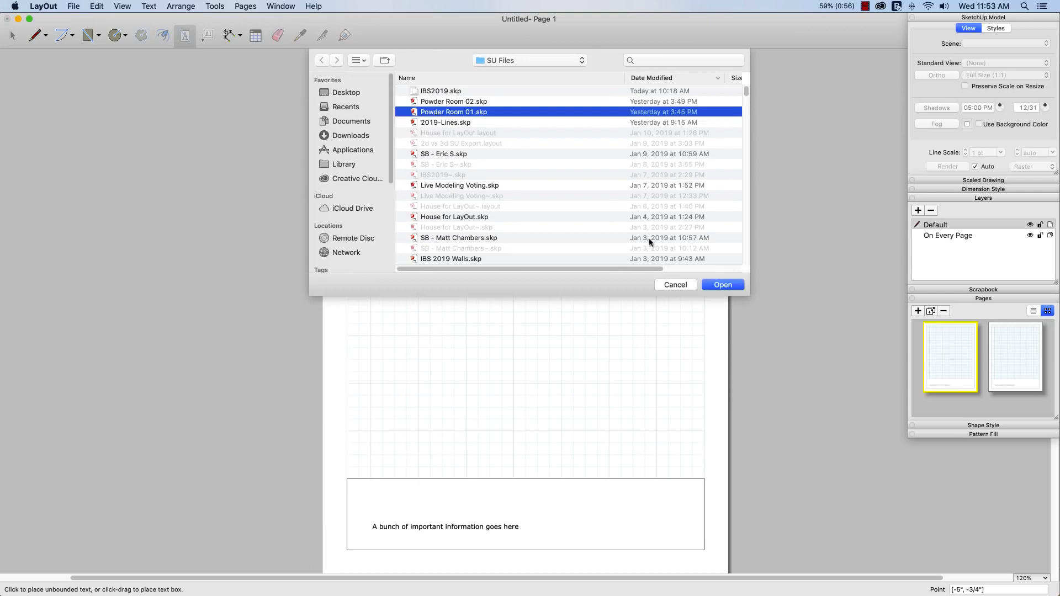
click(721, 284)
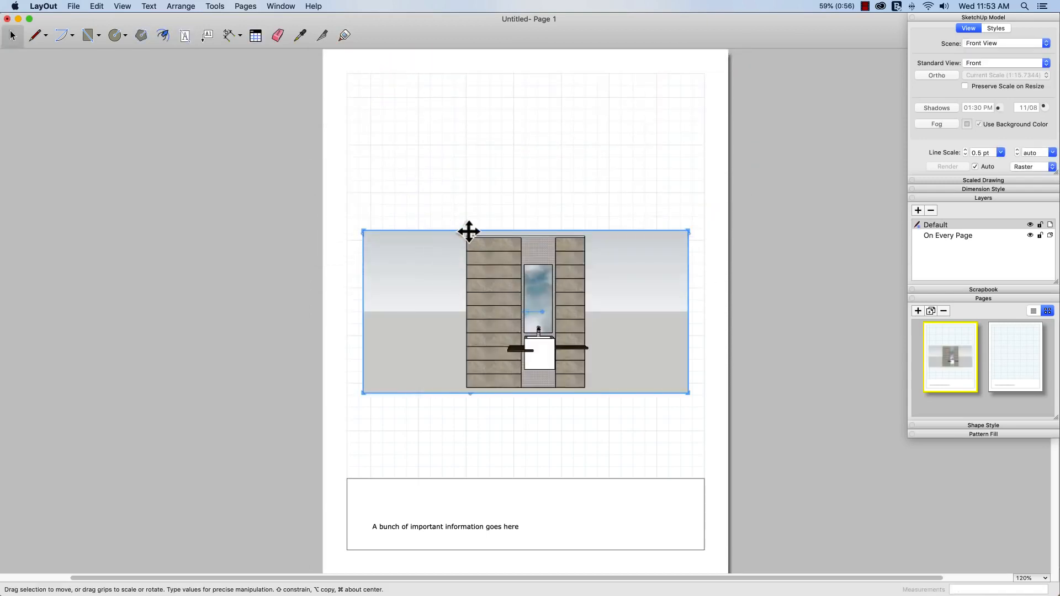
Stretch the viewport's top, left, right and bottom edges to the page margins and information box
drag(478, 230, 487, 72)
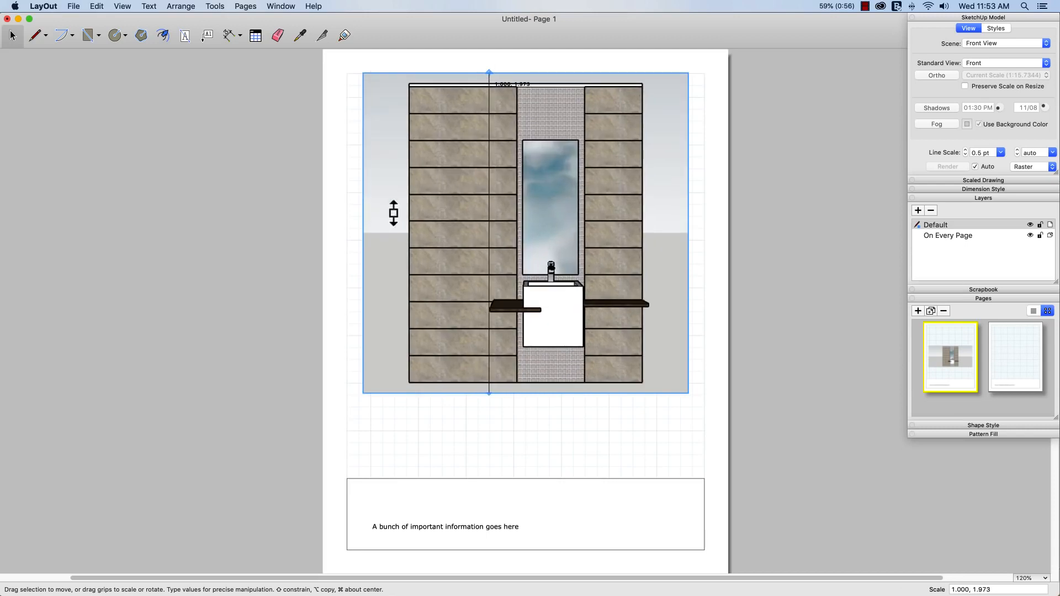
drag(361, 243, 346, 244)
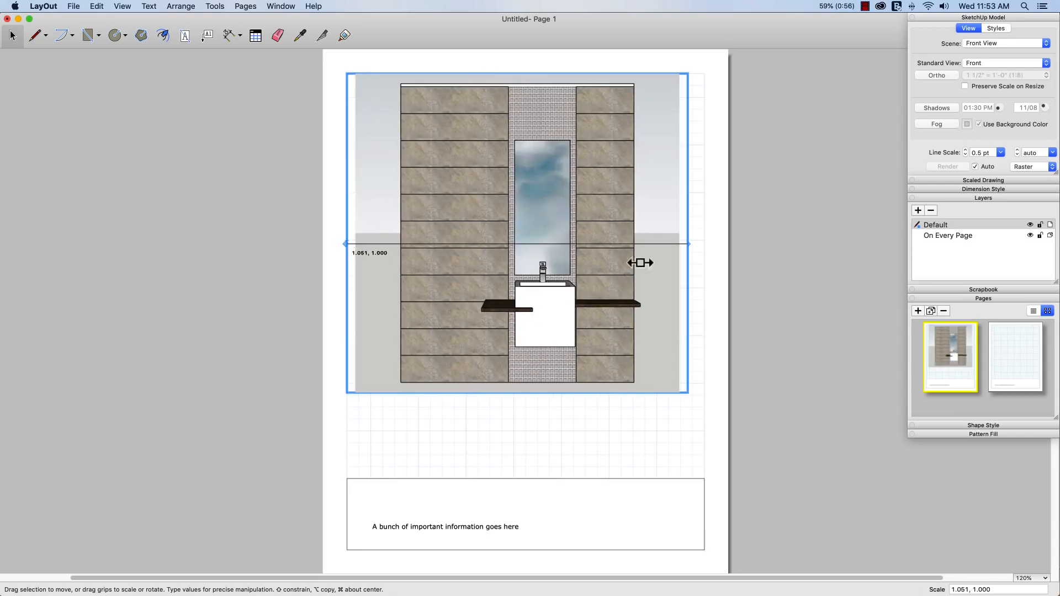
drag(694, 246, 705, 243)
drag(552, 393, 556, 473)
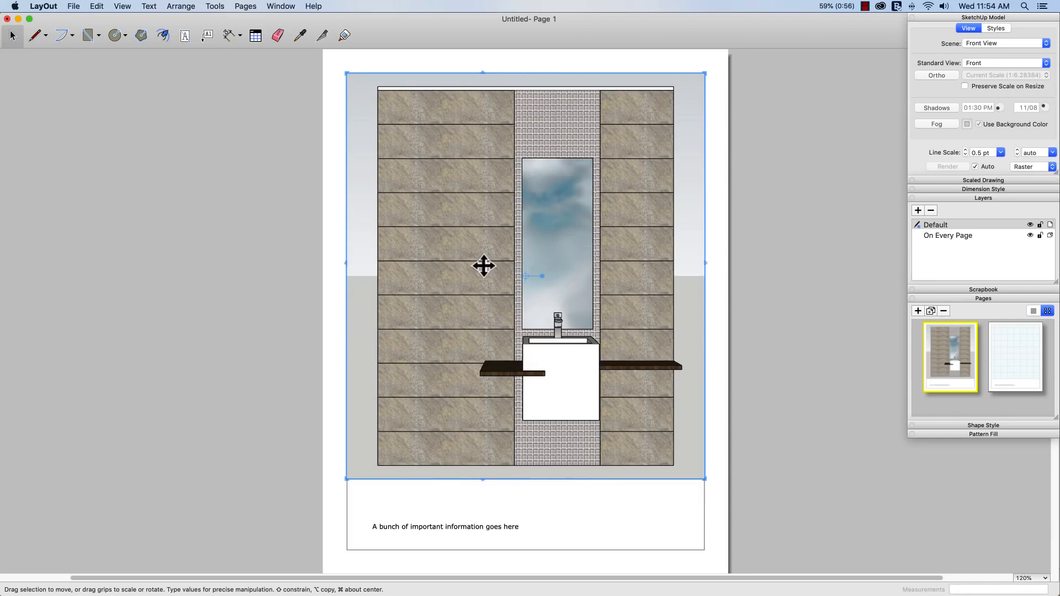
Copy the vanity wall viewport from page 1 and paste it in place on page 2
right_click(452, 291)
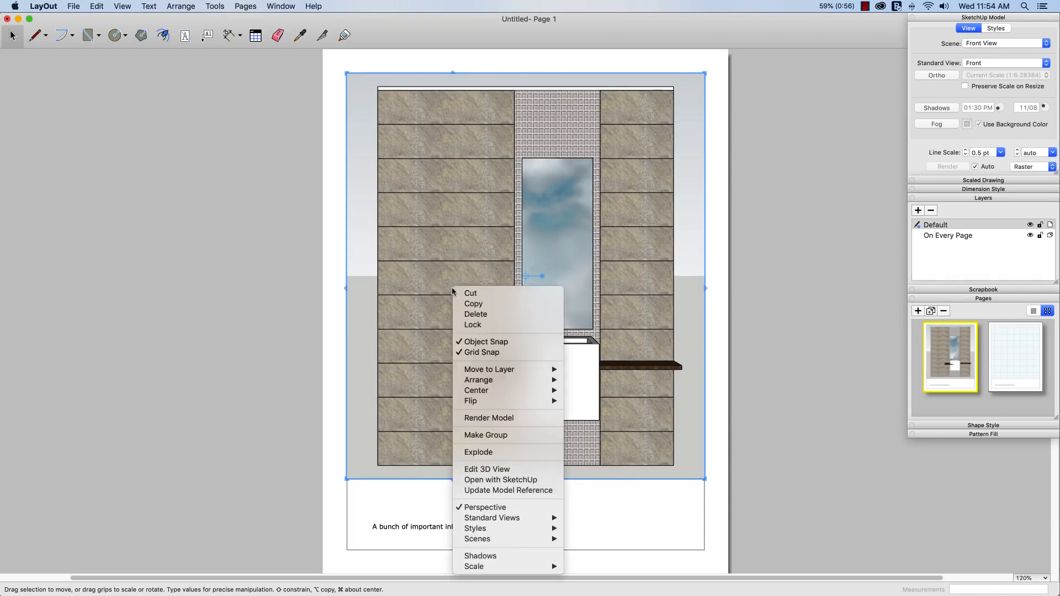
mouse_move(511, 542)
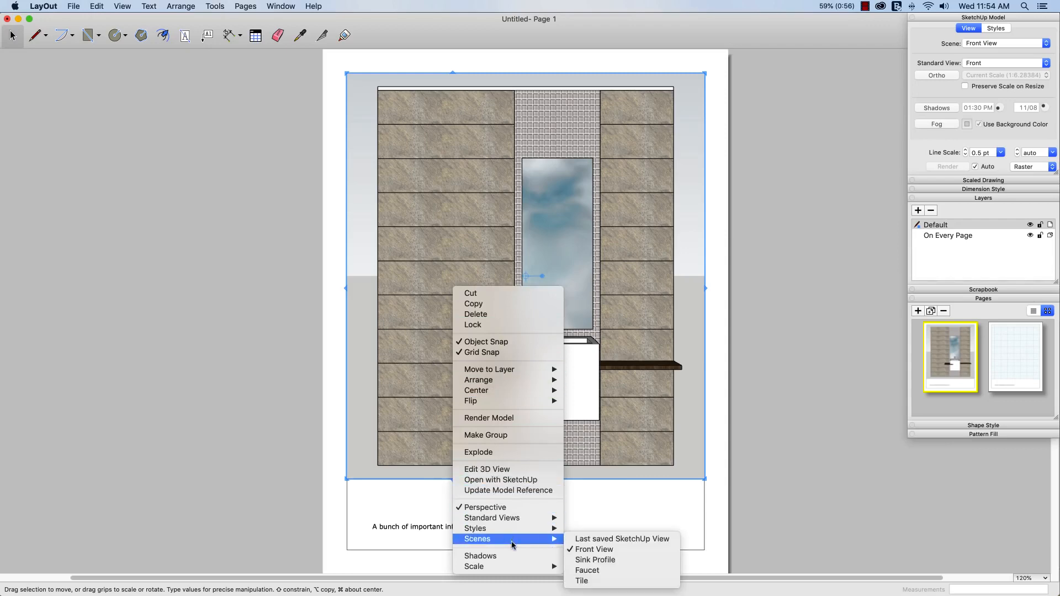
click(793, 475)
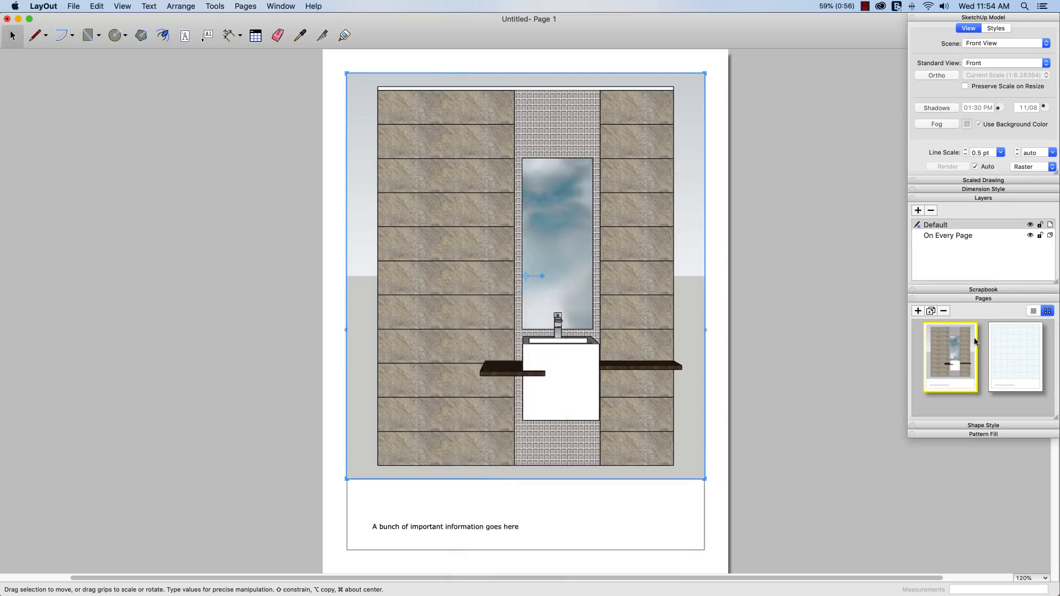
click(1016, 363)
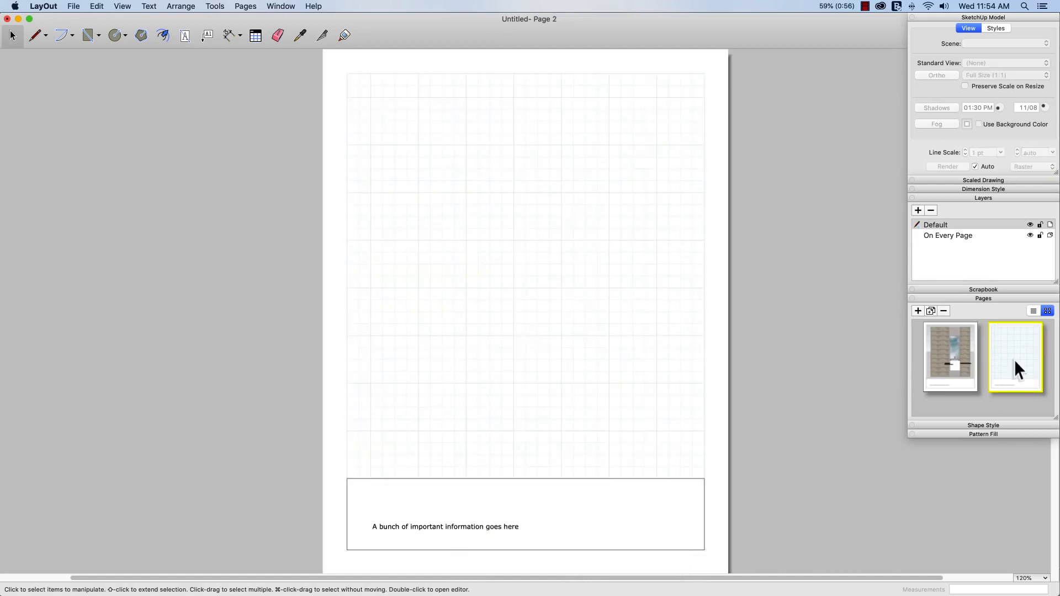
click(955, 351)
click(586, 270)
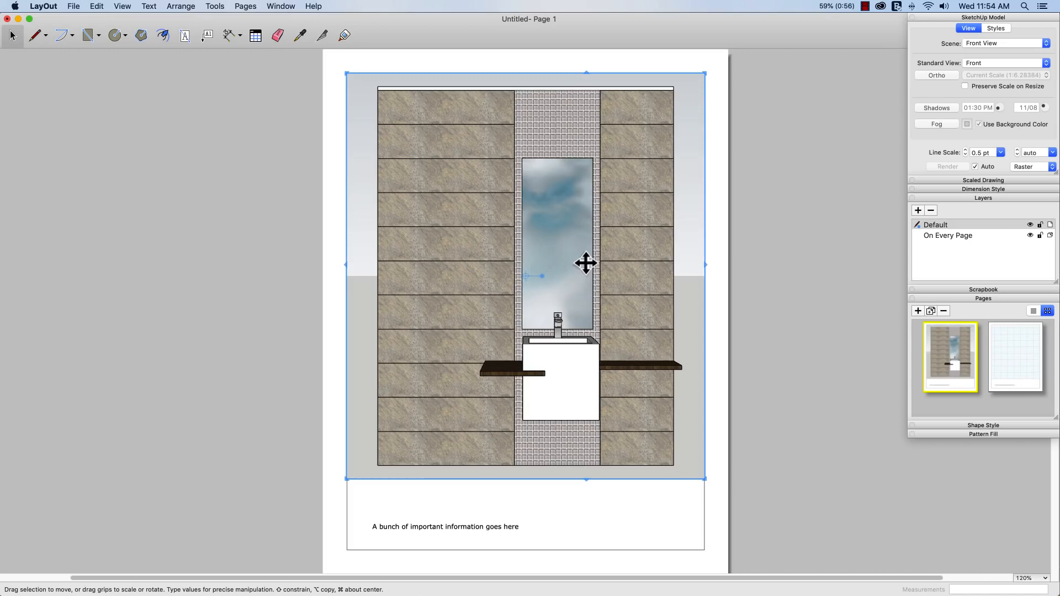
click(1017, 359)
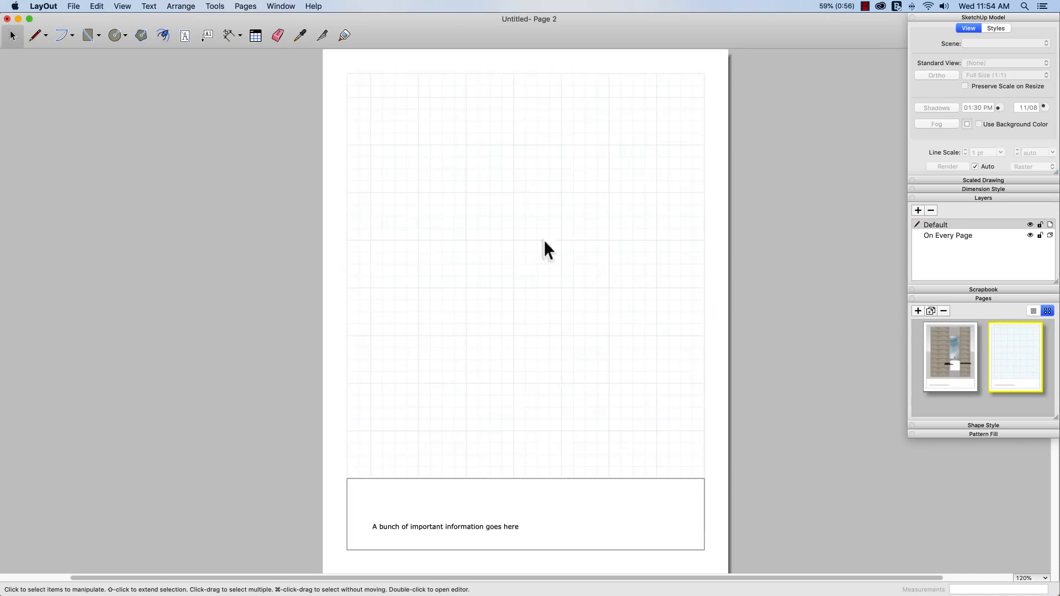
click(96, 6)
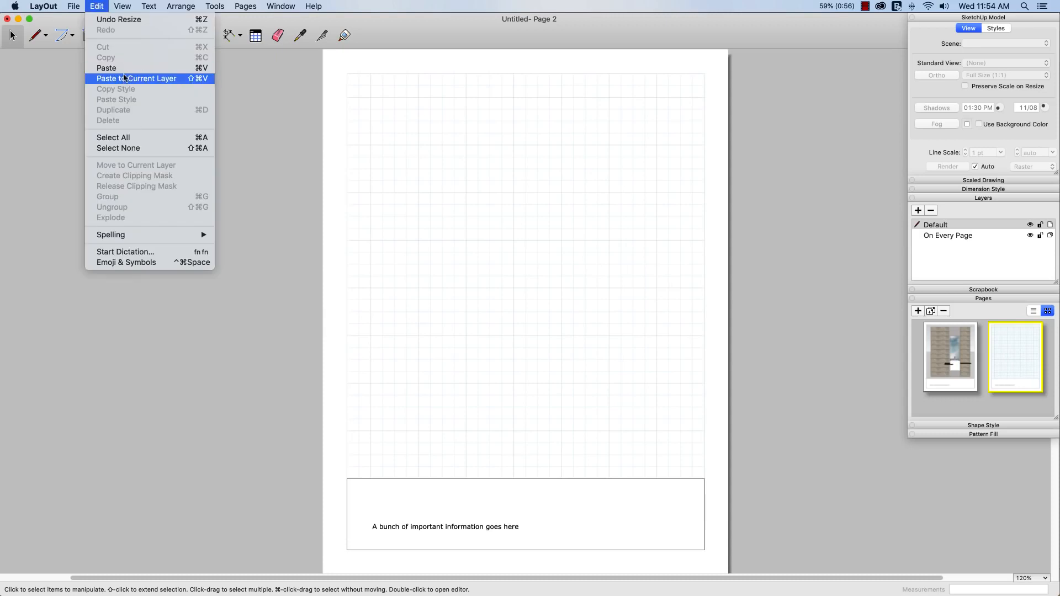
click(126, 79)
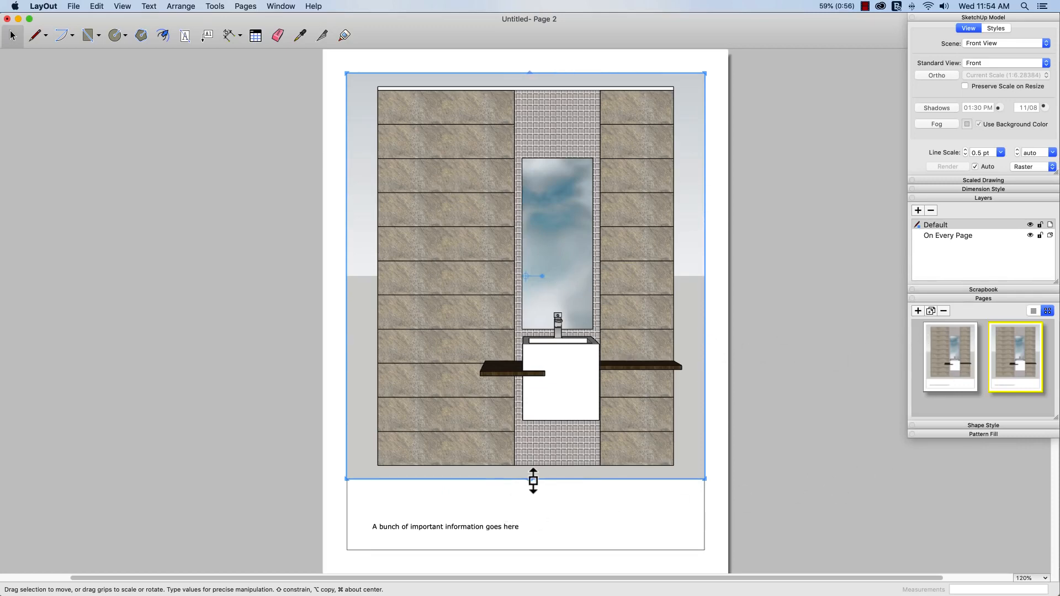
Shrink the page 2 viewport to the top-left, set it to Sink Profile, and duplicate it rightward
drag(533, 480, 513, 287)
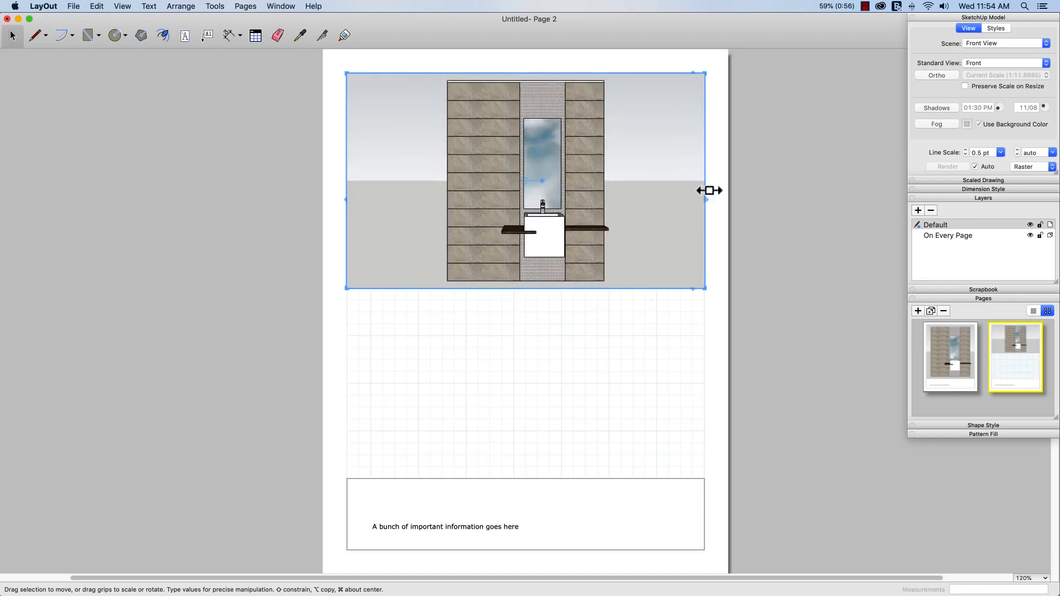
drag(709, 190, 527, 202)
right_click(439, 238)
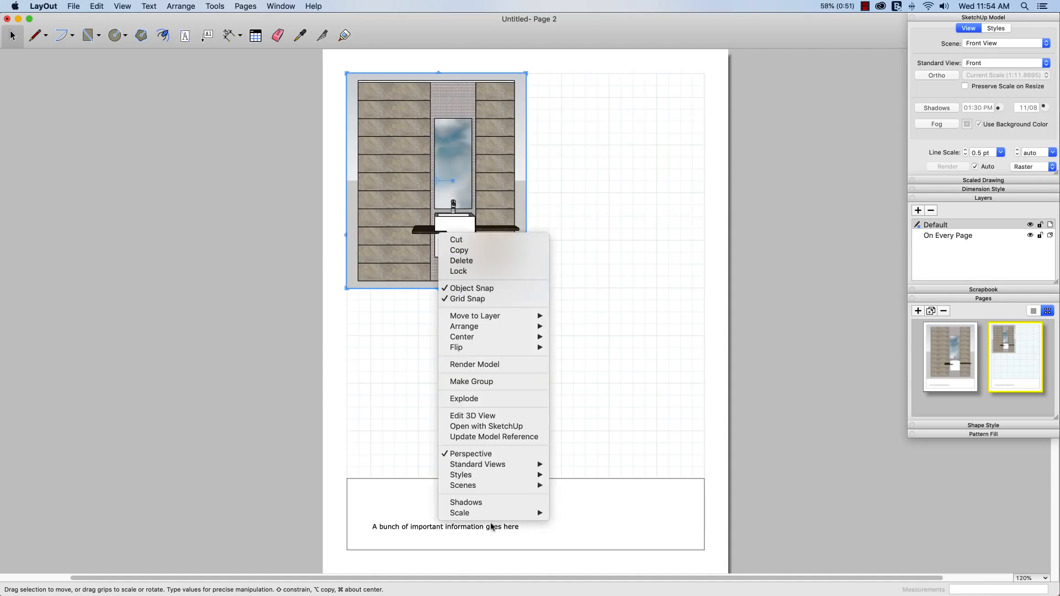
mouse_move(486, 485)
click(572, 506)
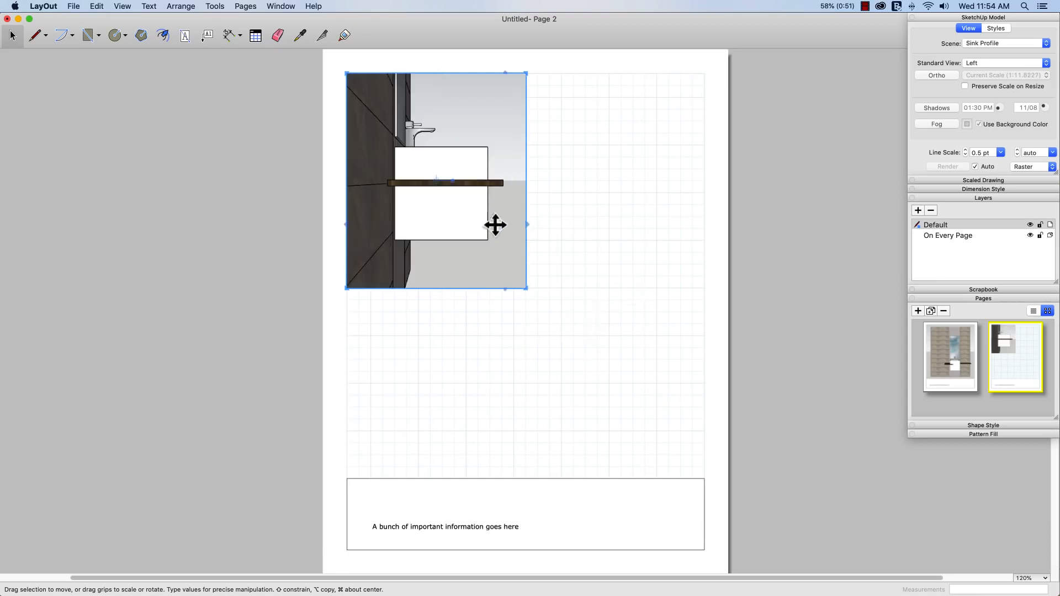
drag(459, 225, 640, 227)
Set the right-hand viewport to the Faucet scene
right_click(602, 237)
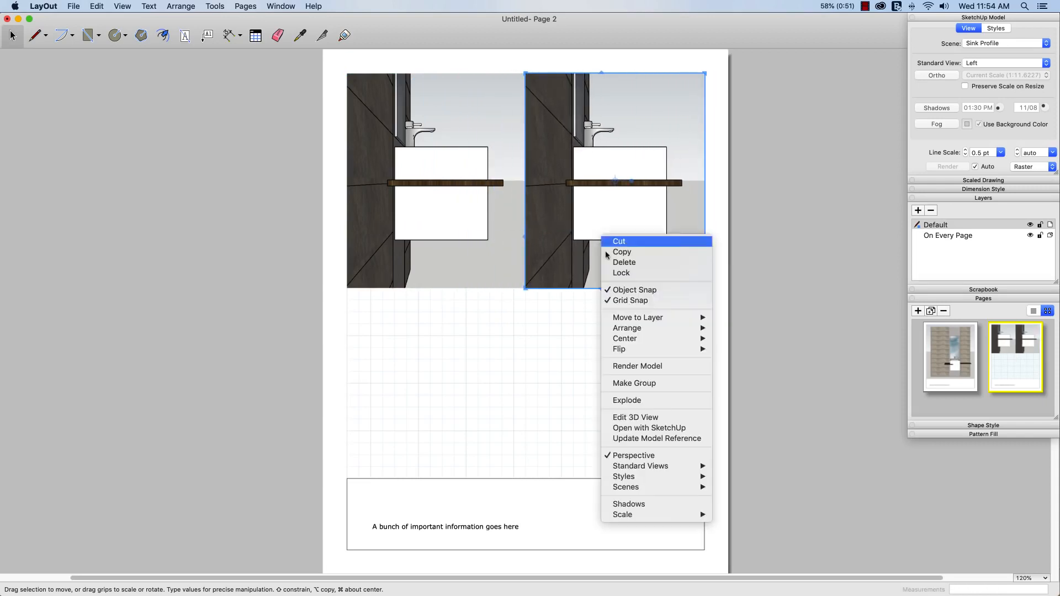
mouse_move(644, 491)
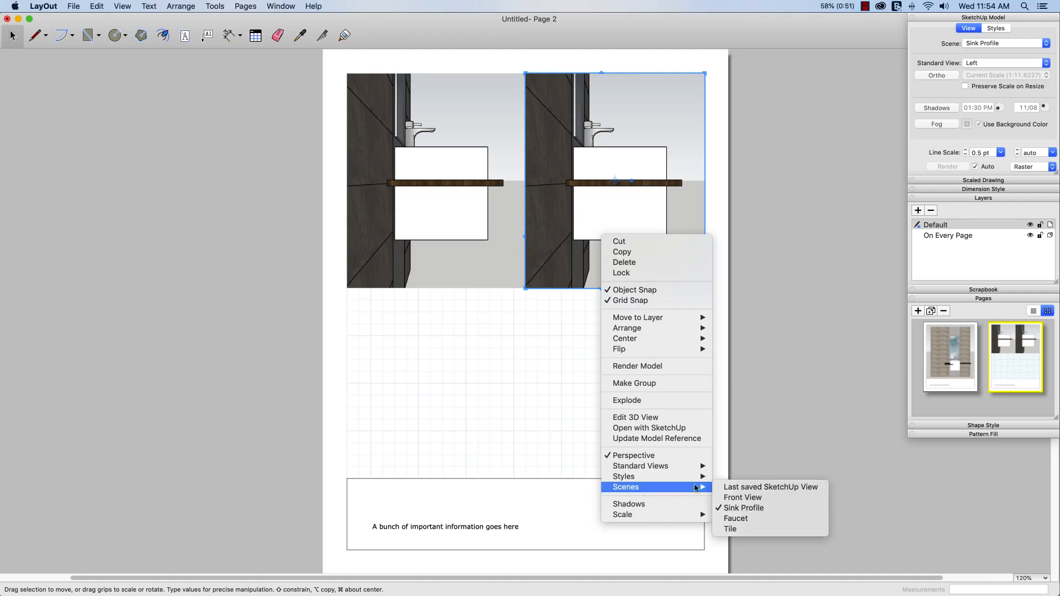
click(731, 523)
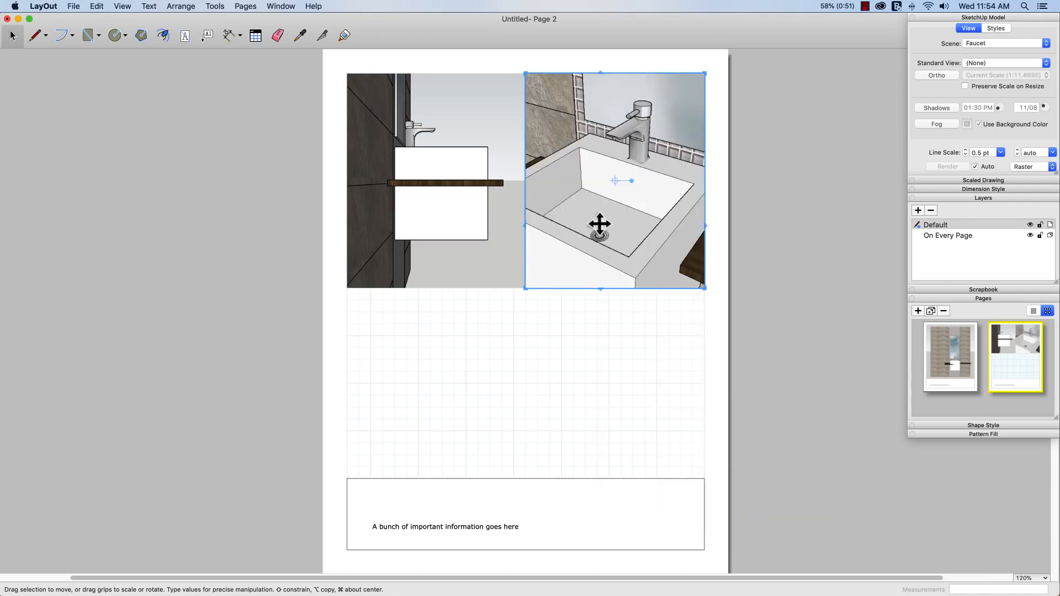
Duplicate the viewport below, resize it to full page width, and set it to the Tile scene
alt+drag(601, 236, 596, 416)
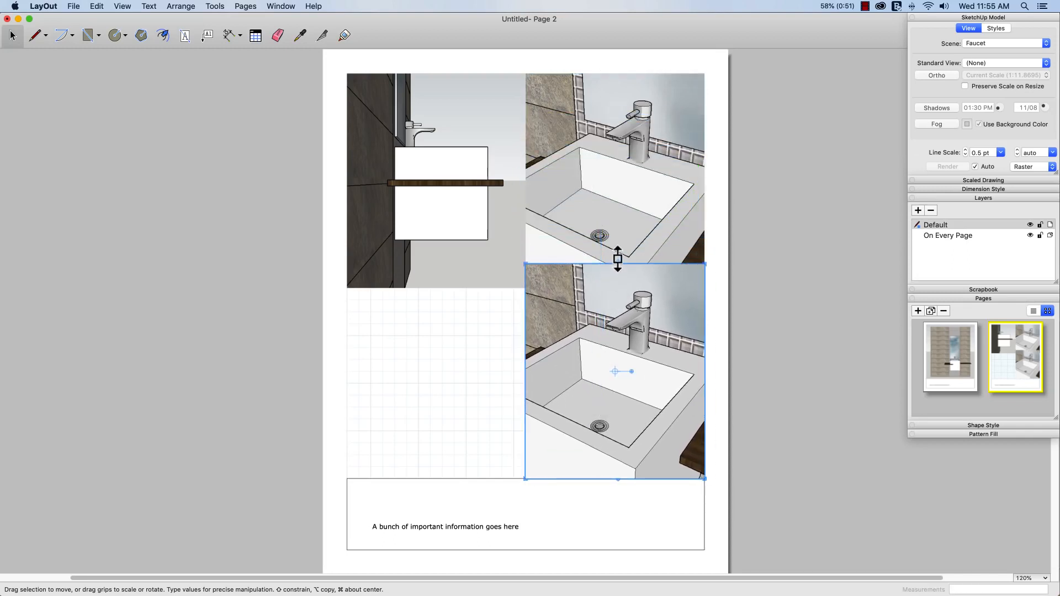
drag(616, 262, 615, 299)
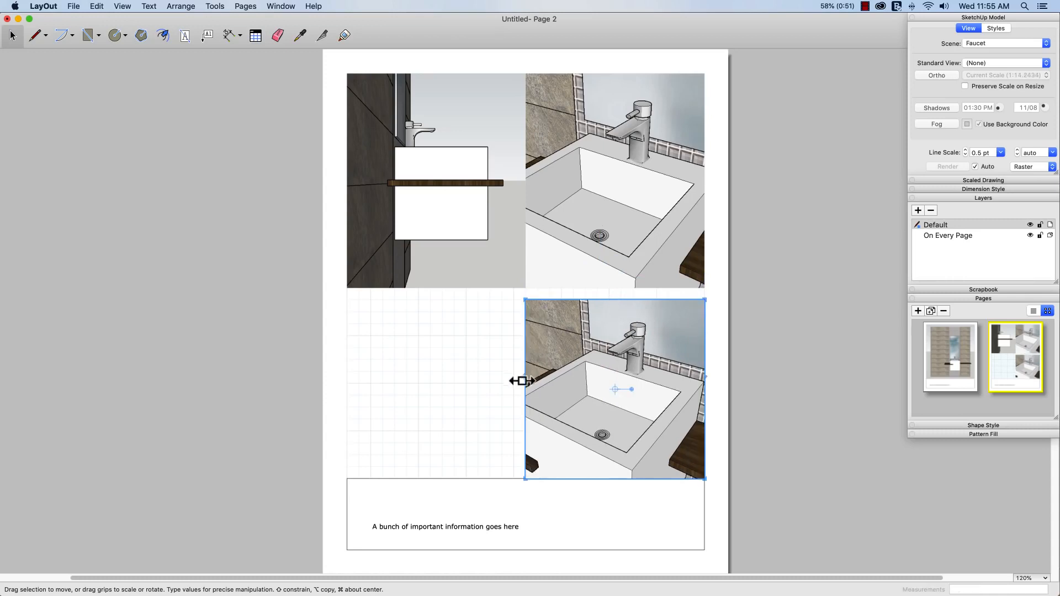
drag(526, 394, 346, 403)
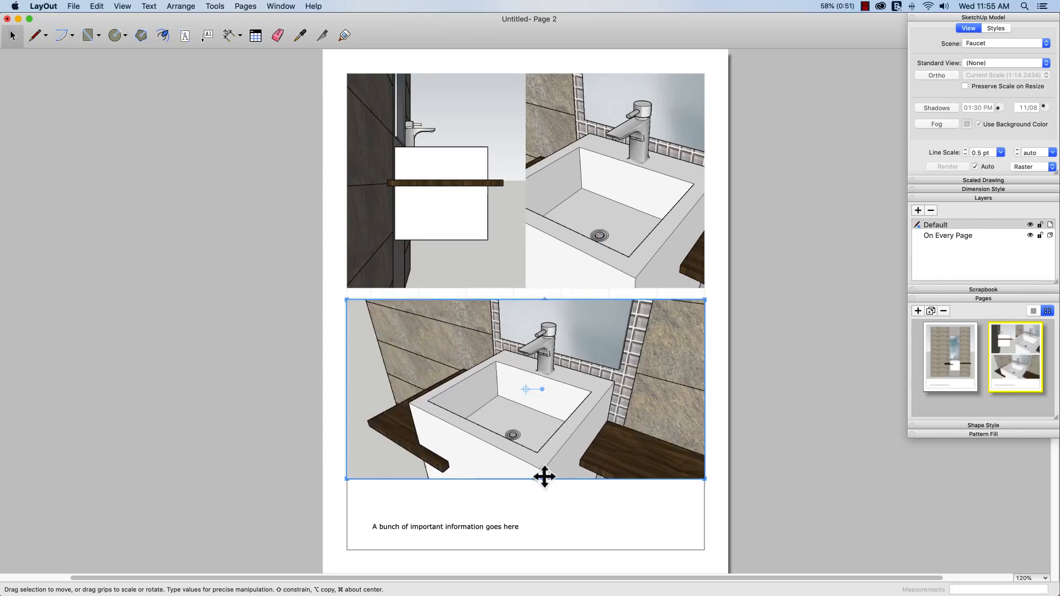
drag(544, 474, 545, 455)
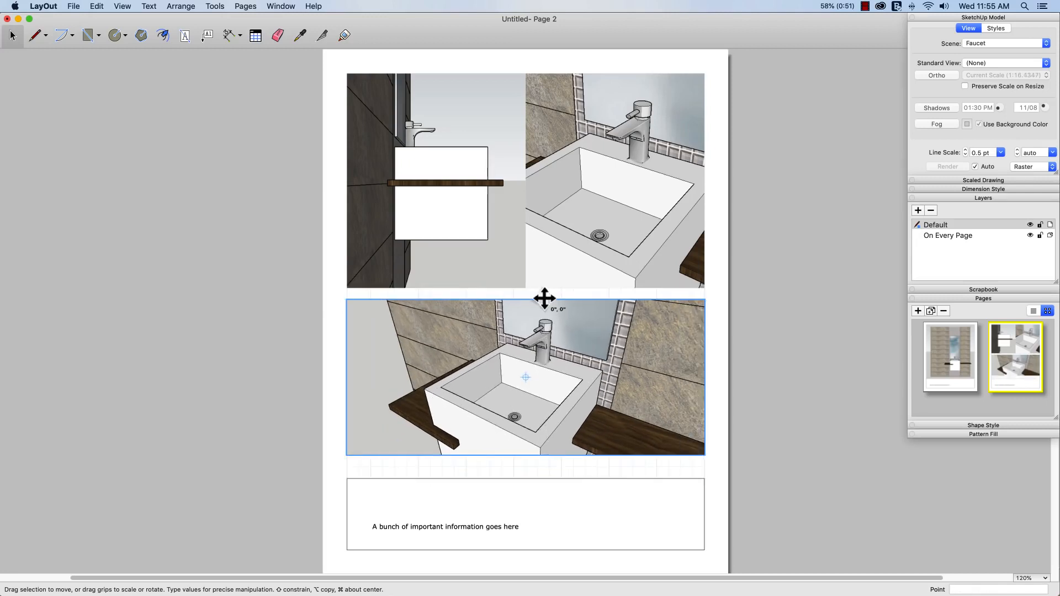
drag(549, 299, 549, 311)
right_click(494, 388)
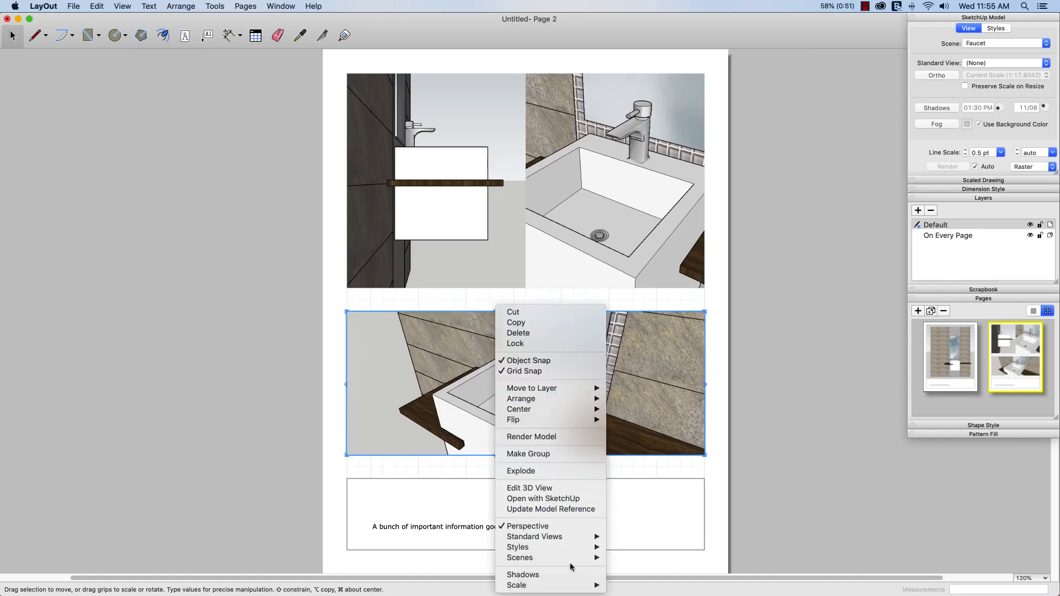
mouse_move(547, 558)
click(626, 586)
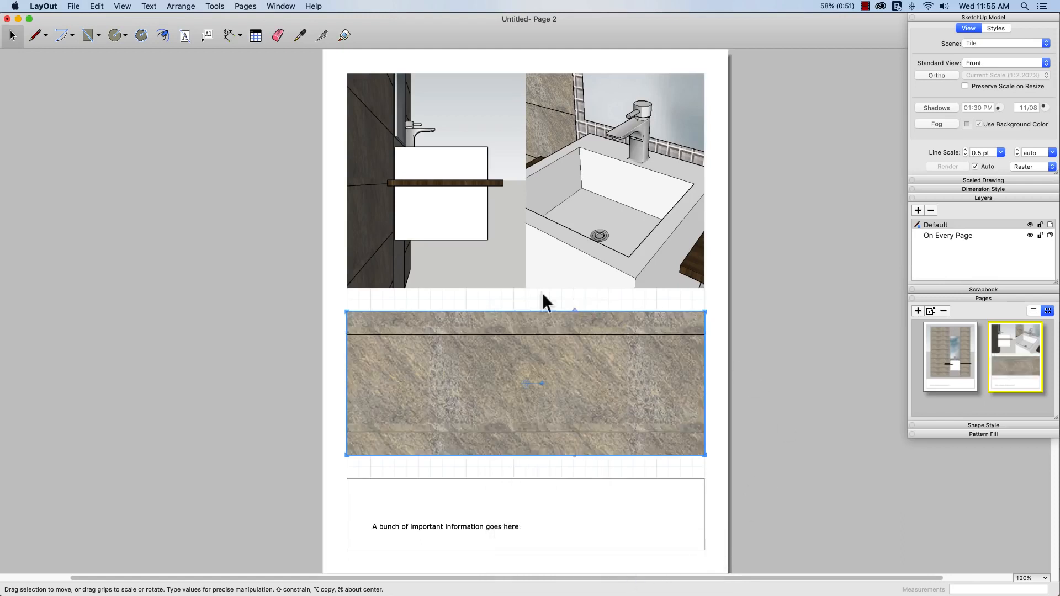
Add an 'Info about this view' caption under the left Sink Profile viewport
click(185, 36)
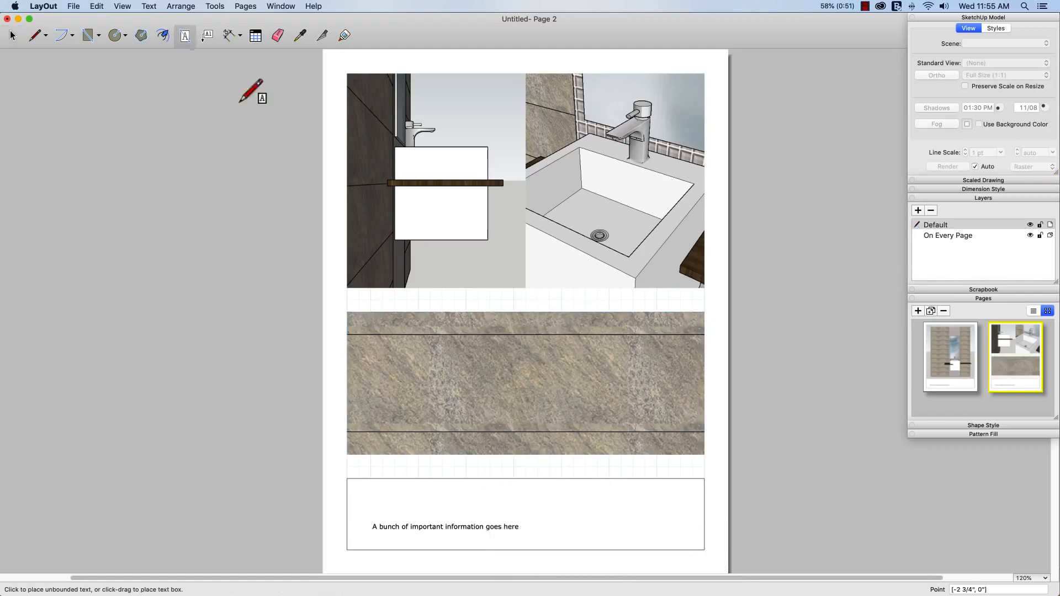
click(370, 303)
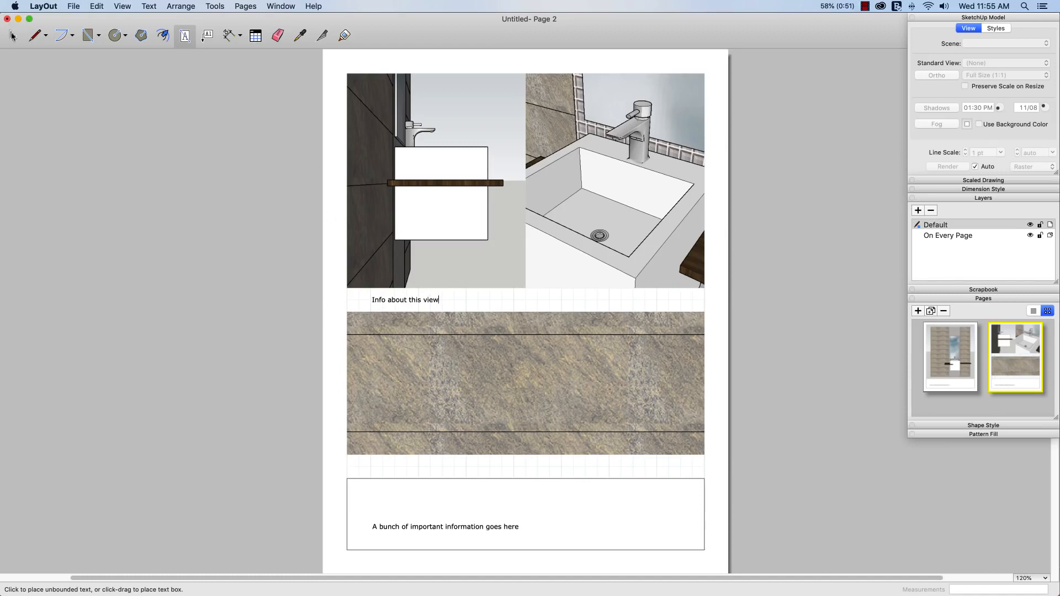
click(13, 36)
Place copies of the caption under the Faucet viewport and below the Tile viewport
click(375, 300)
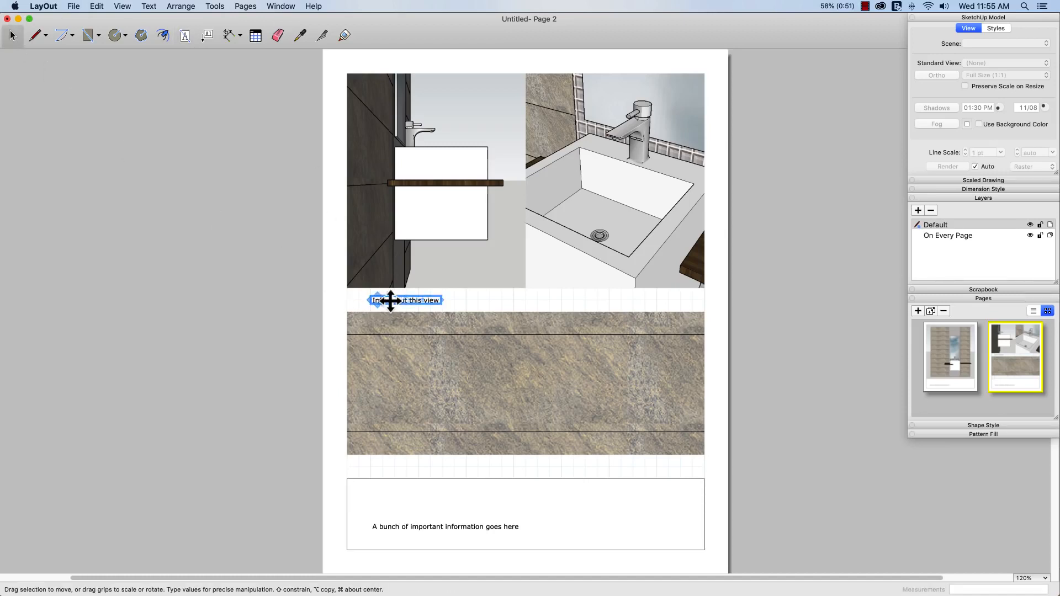
drag(392, 299, 593, 301)
click(395, 303)
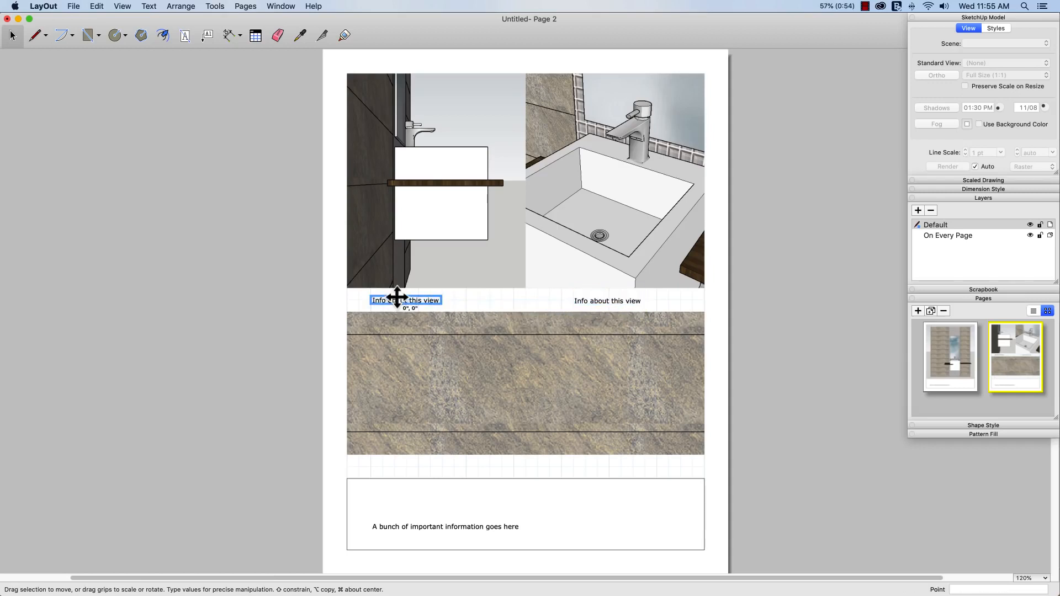
alt+drag(397, 310, 398, 466)
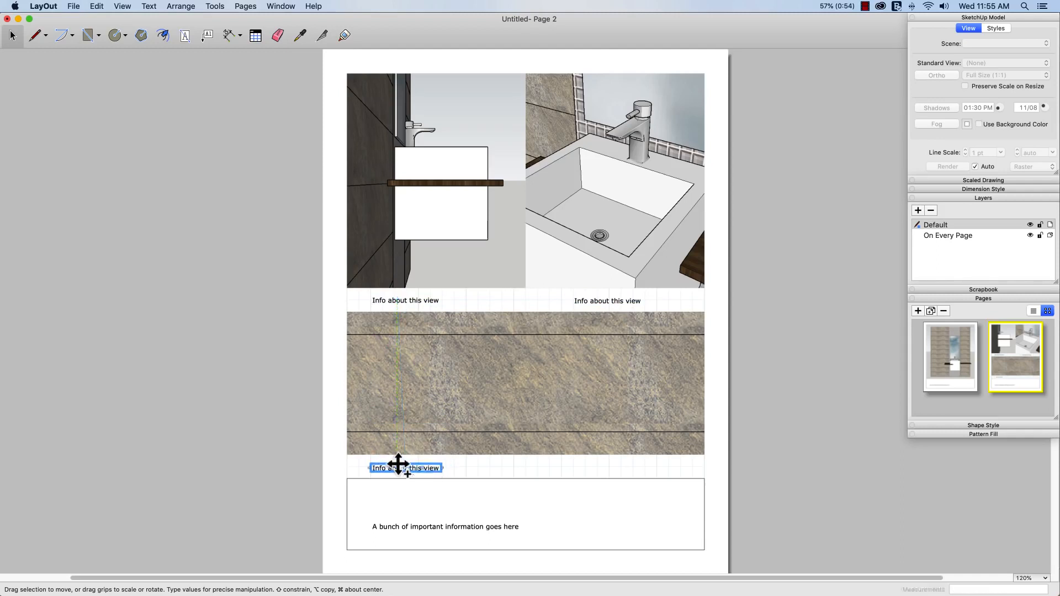
click(264, 449)
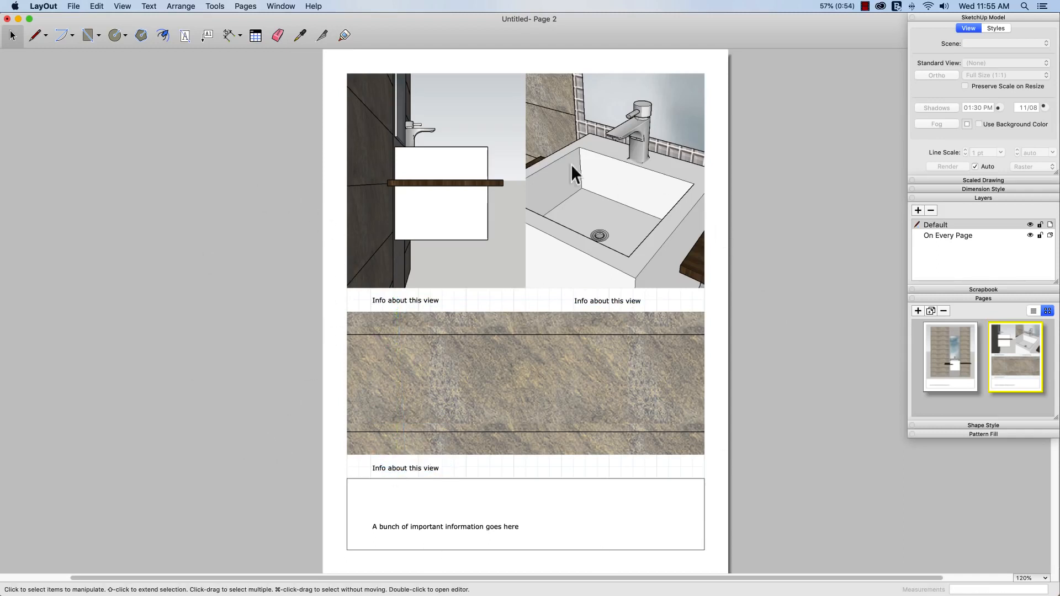
click(946, 350)
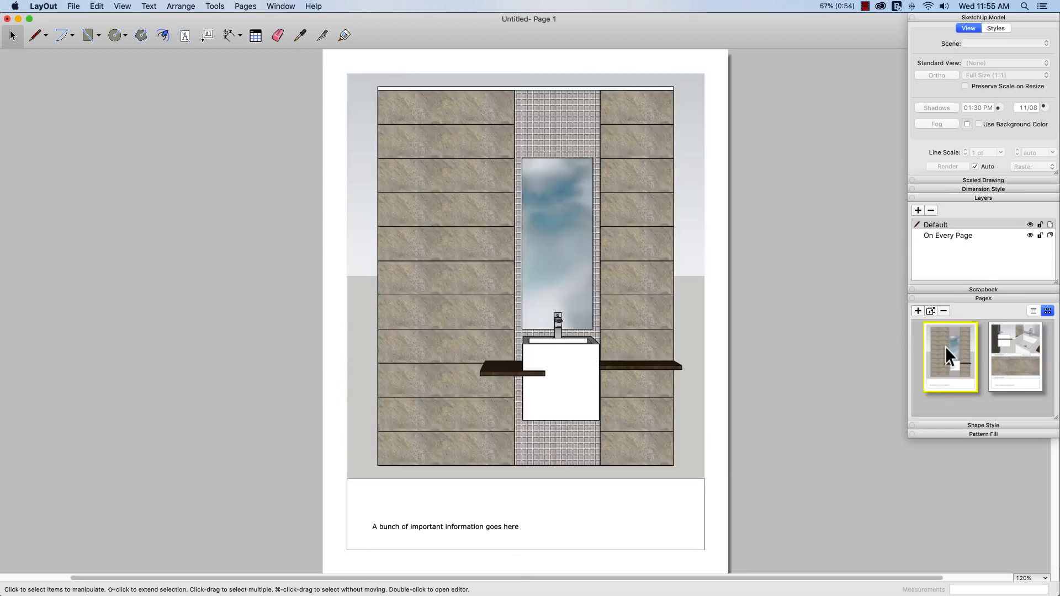
Flip between pages 1 and 2 to review the layout, ending on page 2
click(1013, 353)
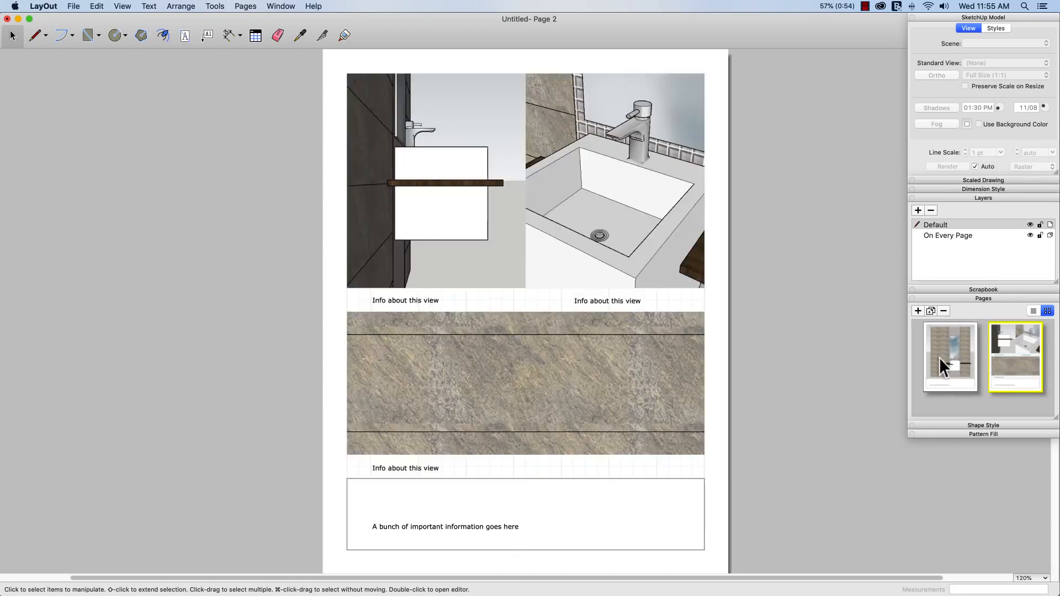
click(939, 357)
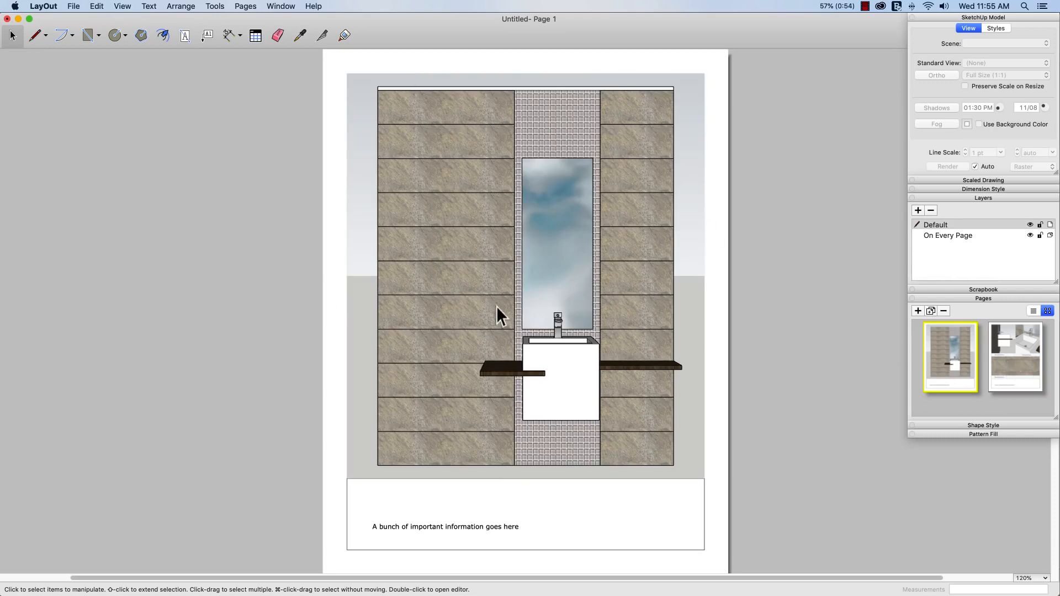
click(1008, 366)
click(938, 347)
click(1008, 343)
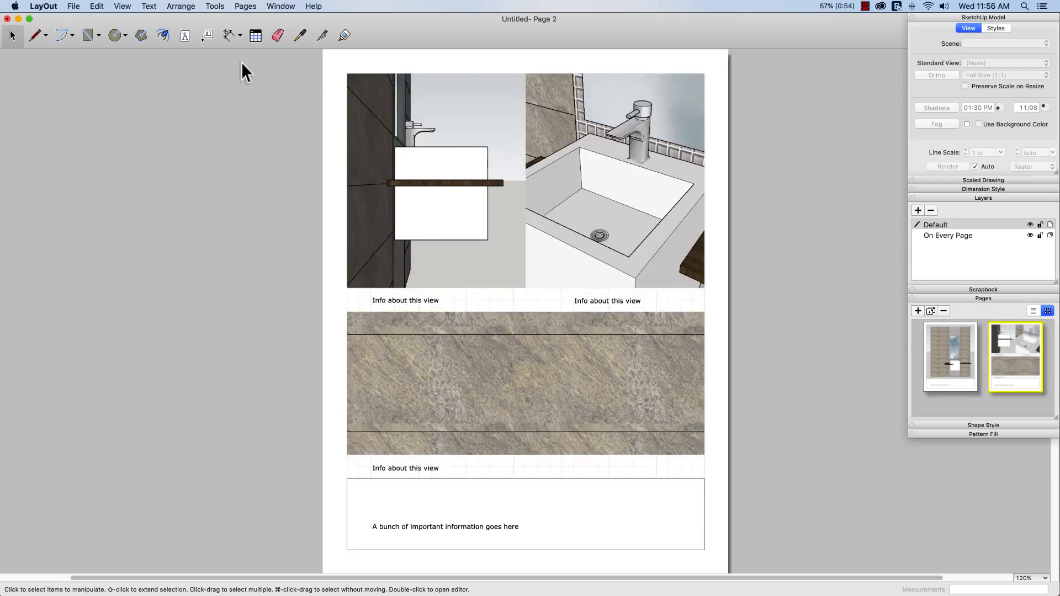
click(73, 6)
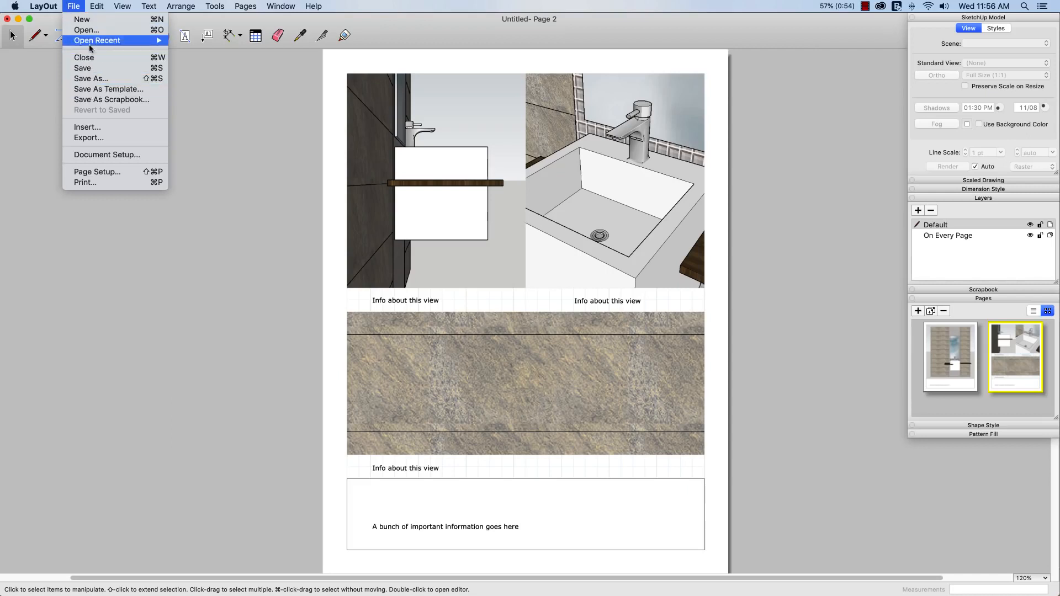
Save the two-page layout as a template named 'Powder Room Details' in the Templates folder
click(92, 91)
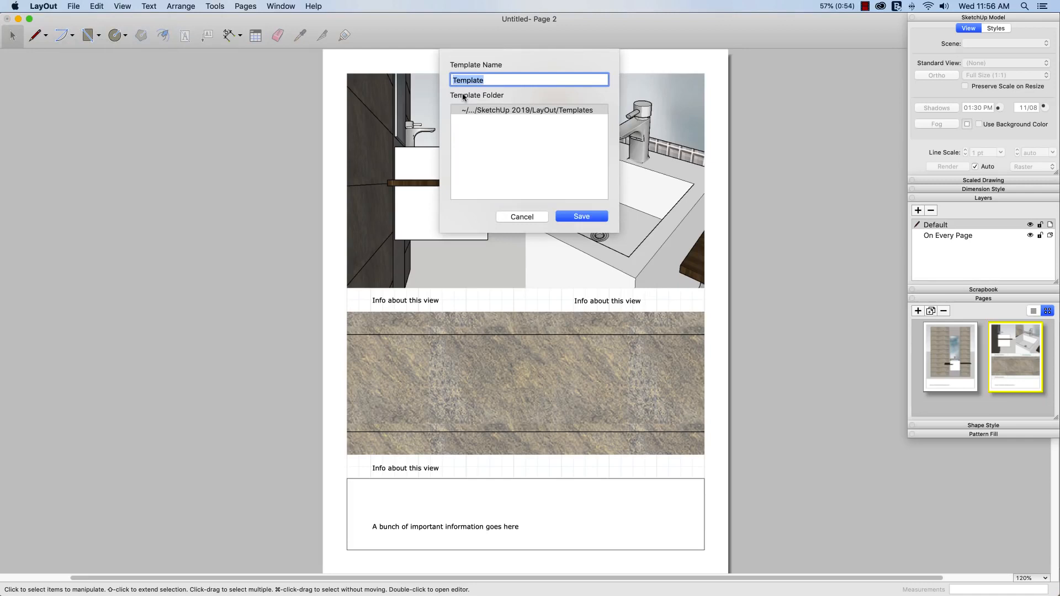
text(Powder Room Details)
click(582, 217)
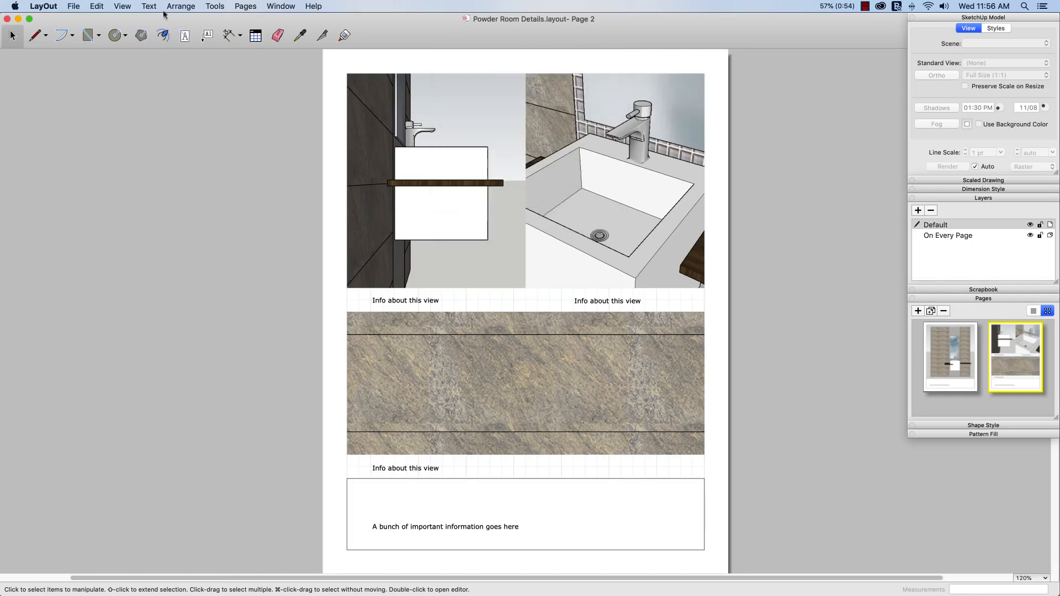
Create a new untitled document from the 'Powder Room Details' template under My templates
click(72, 5)
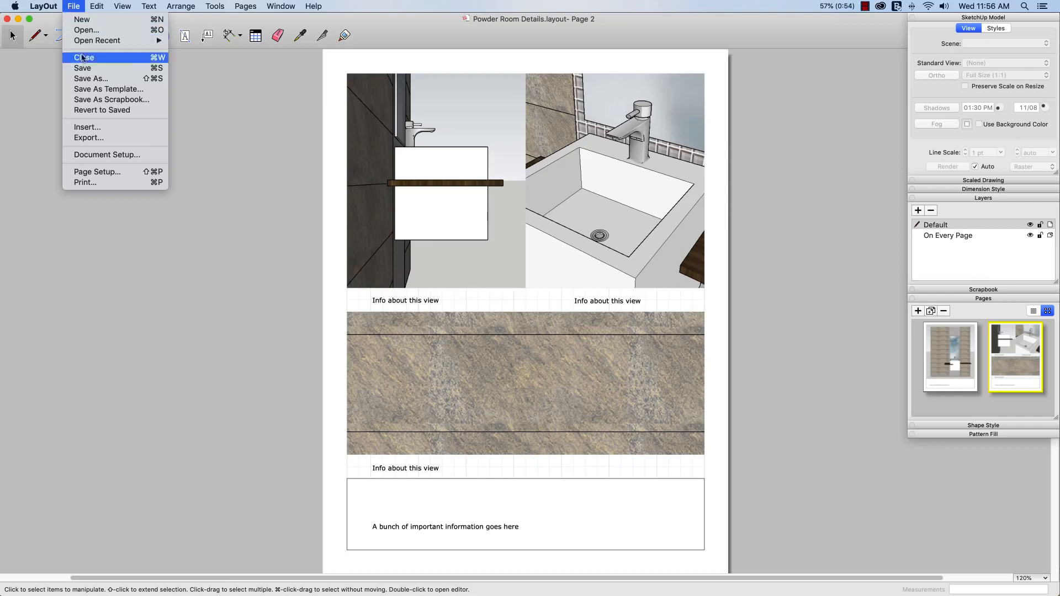
click(95, 21)
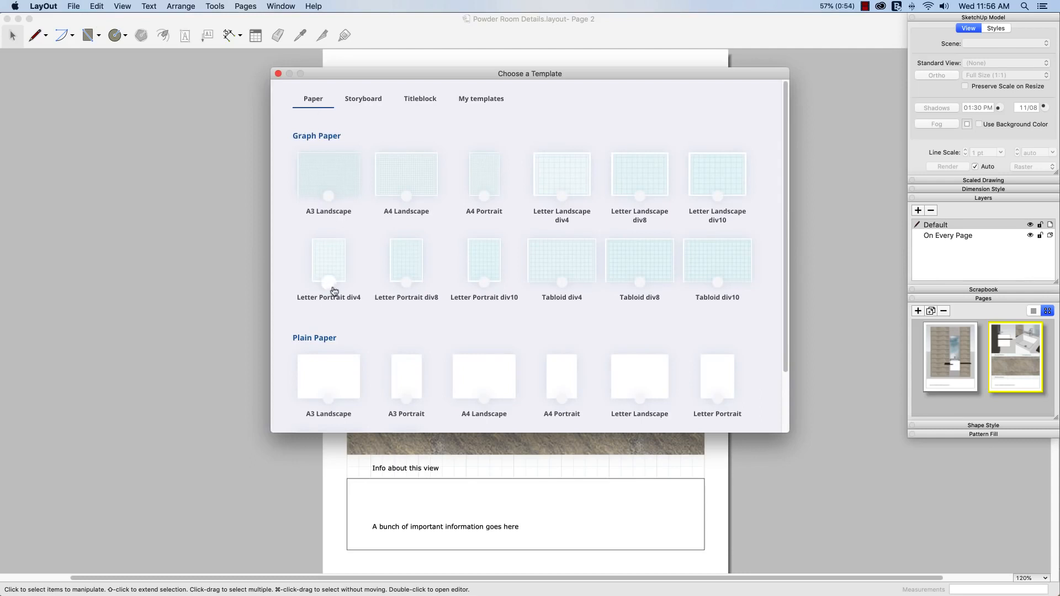
scroll(337, 296, down, 3)
scroll(339, 298, up, 3)
click(480, 102)
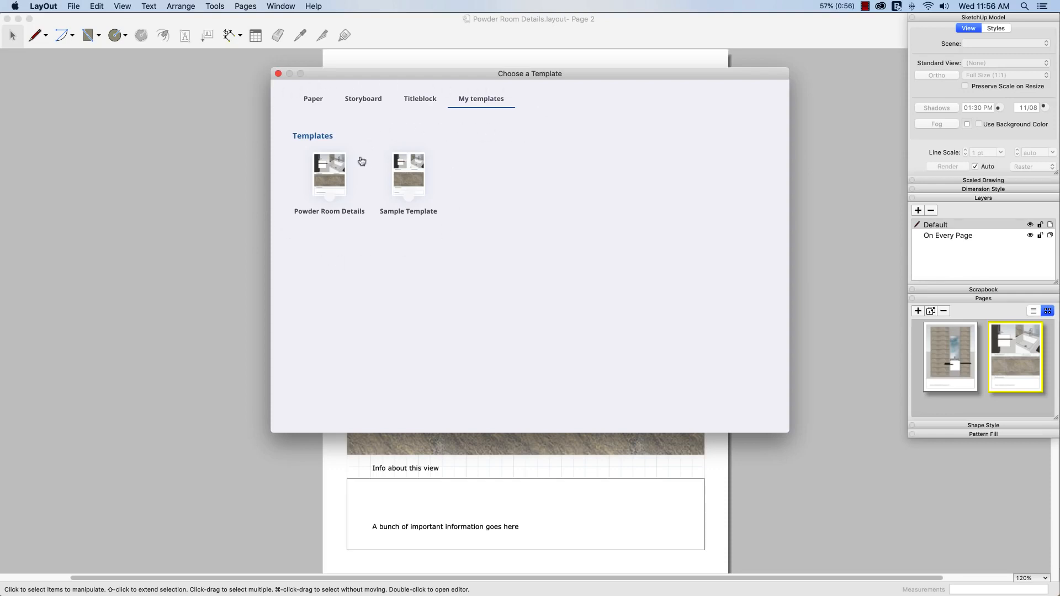
double_click(328, 180)
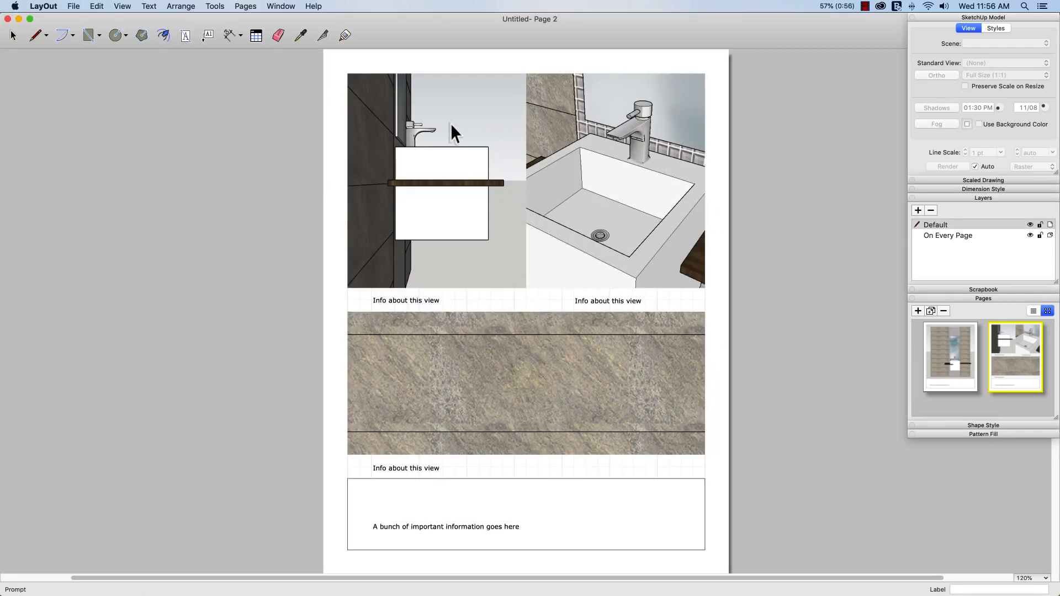
Review the vanity view on page 1 and the three detail viewports on page 2, ending on page 1
click(947, 339)
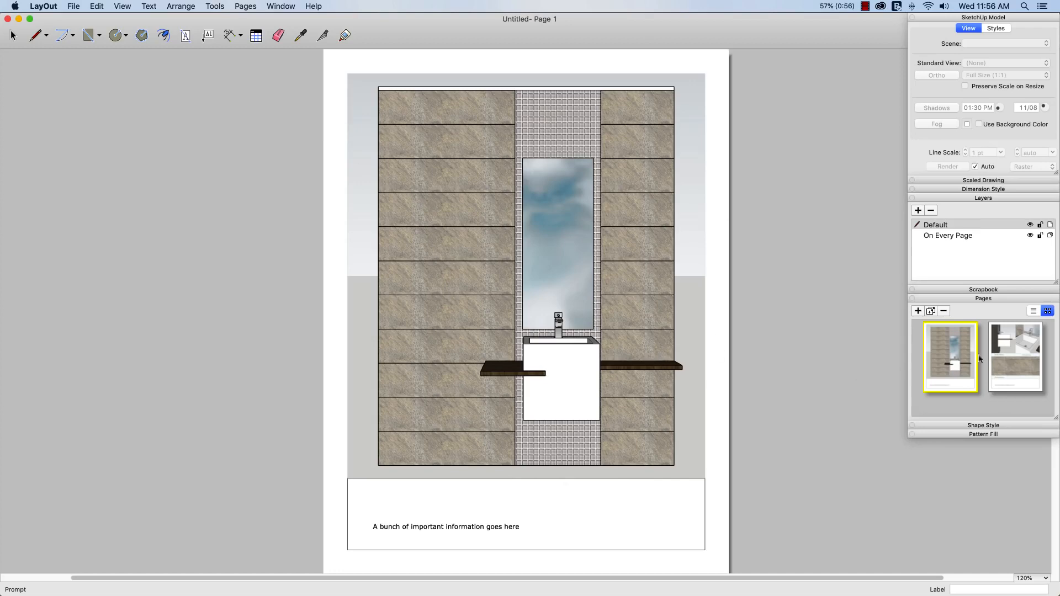
click(1016, 356)
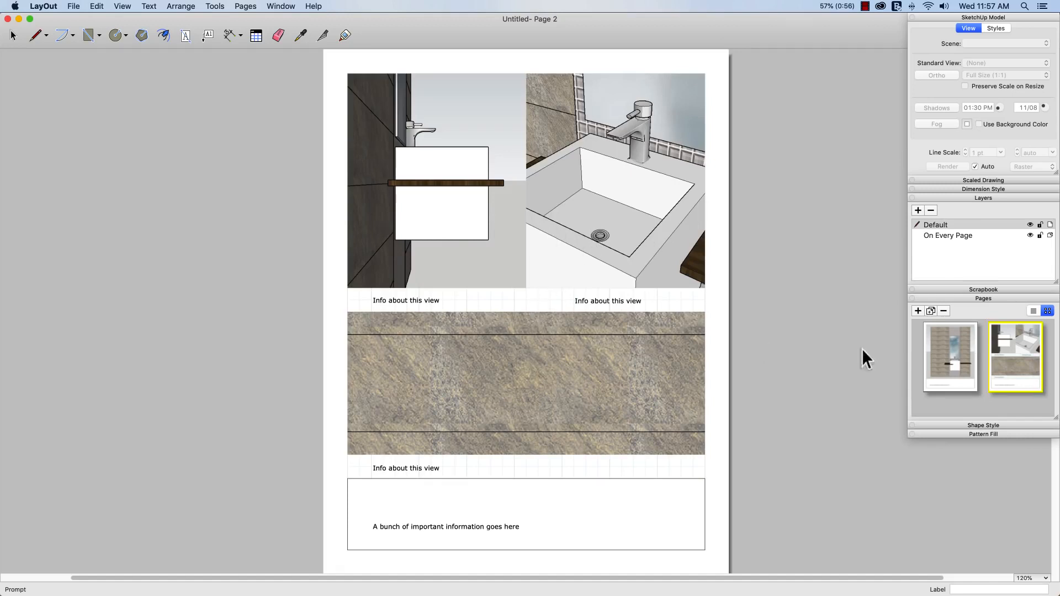
click(940, 354)
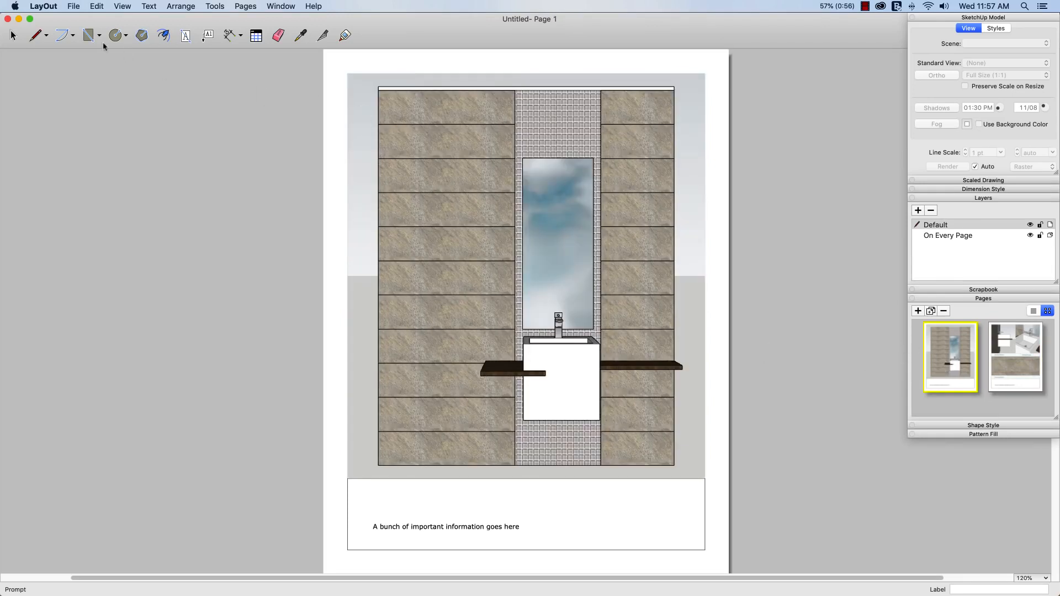
click(68, 7)
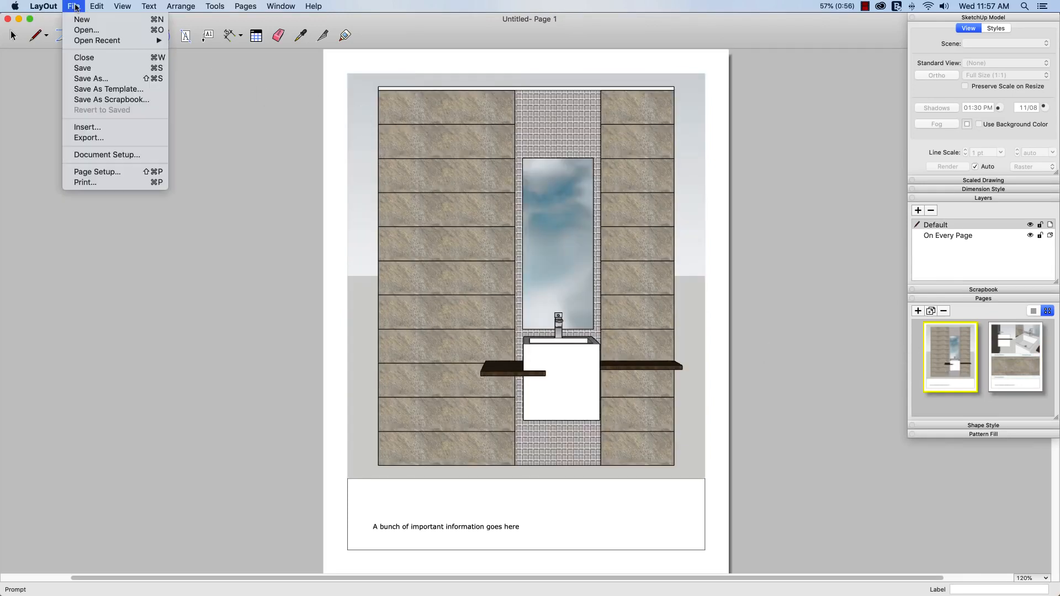
Relink the Powder Room 01.skp model reference to Powder Room 02.skp in Document Setup
click(108, 156)
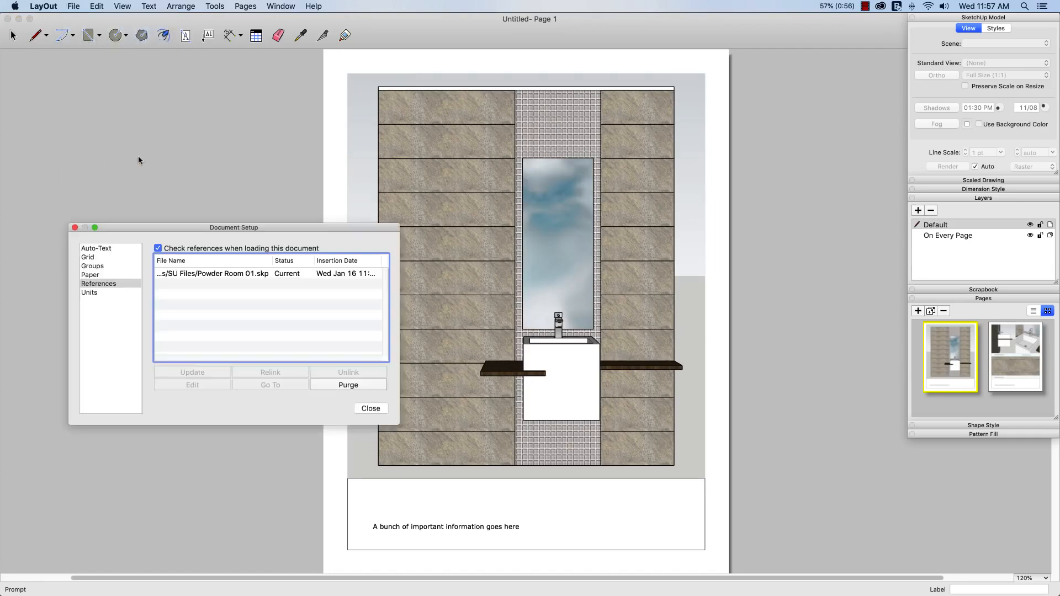
click(210, 278)
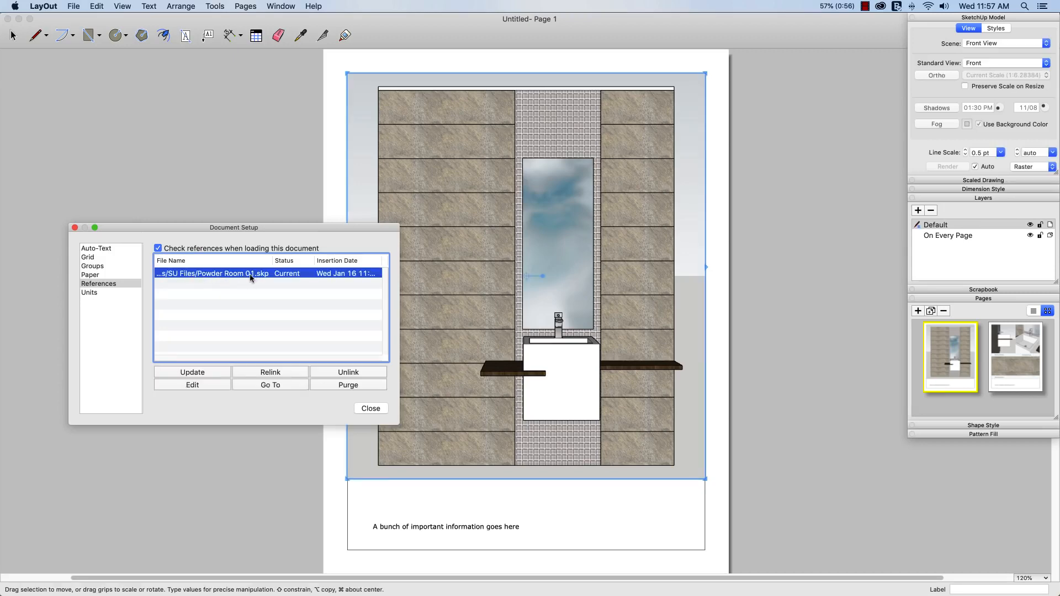
click(272, 373)
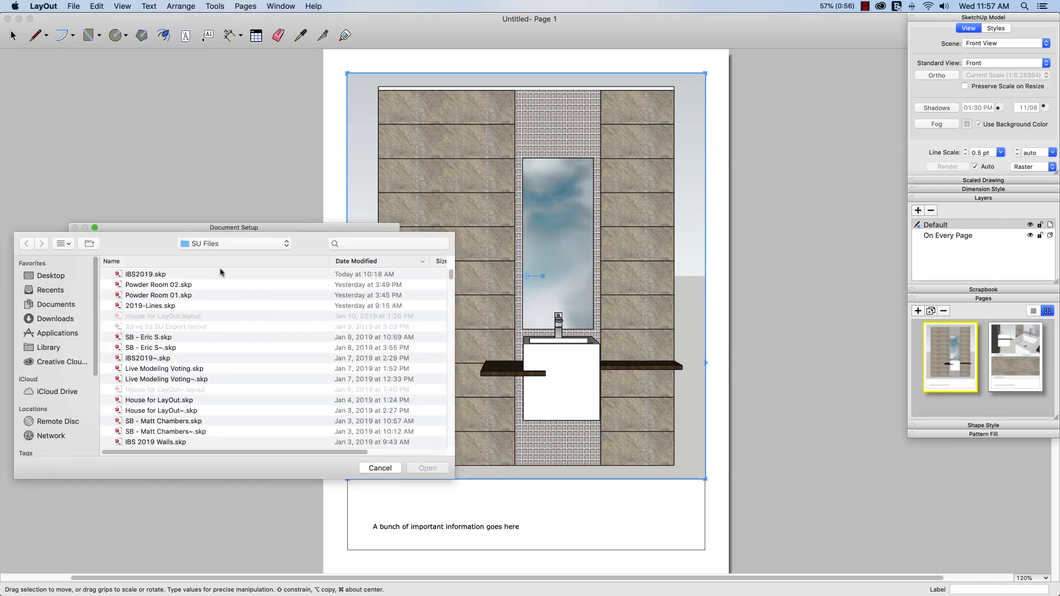
click(148, 286)
click(421, 469)
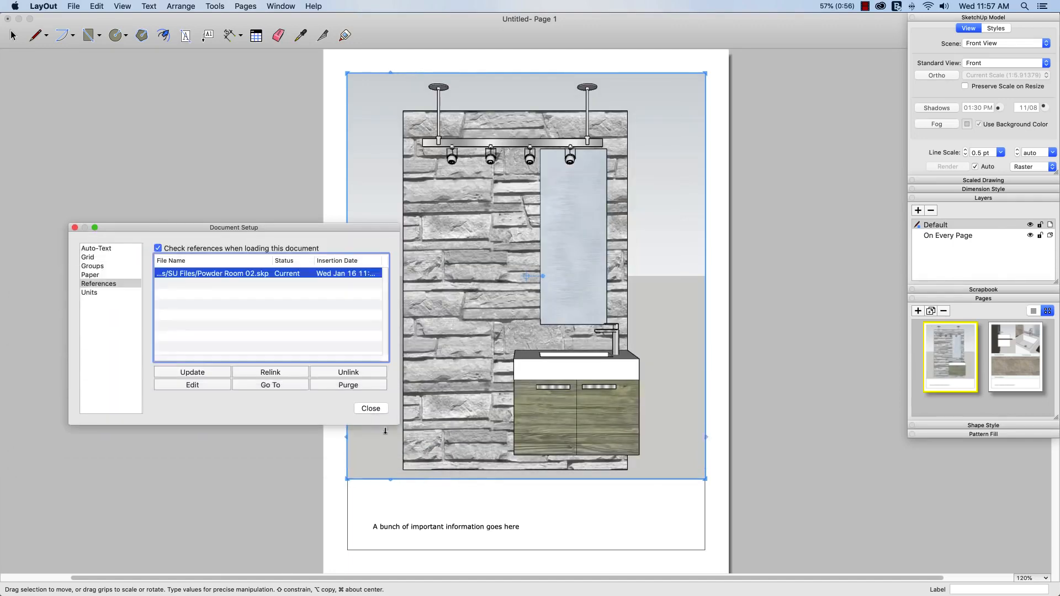
click(372, 408)
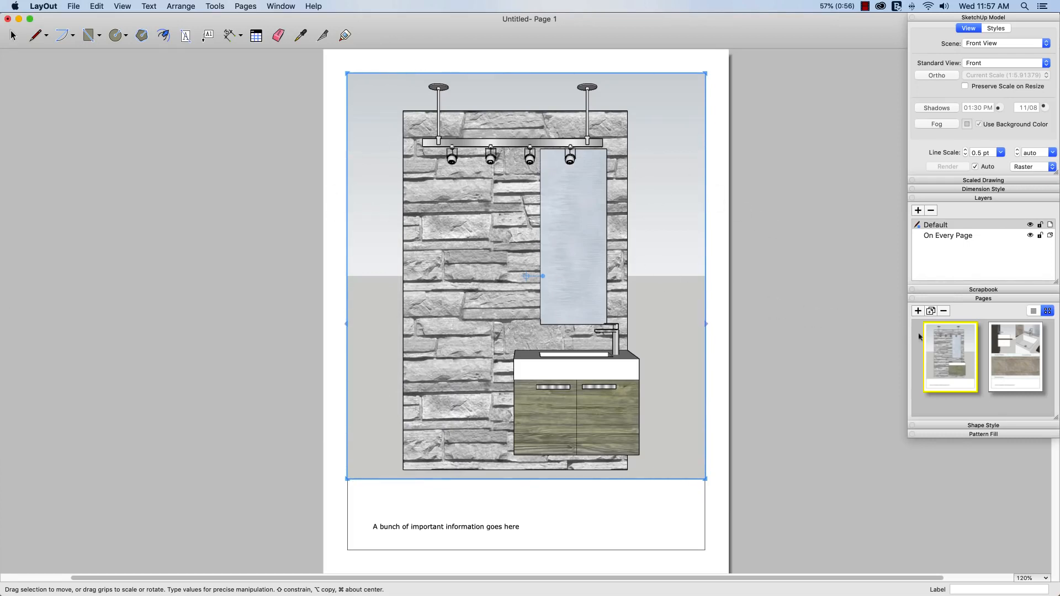
click(1013, 354)
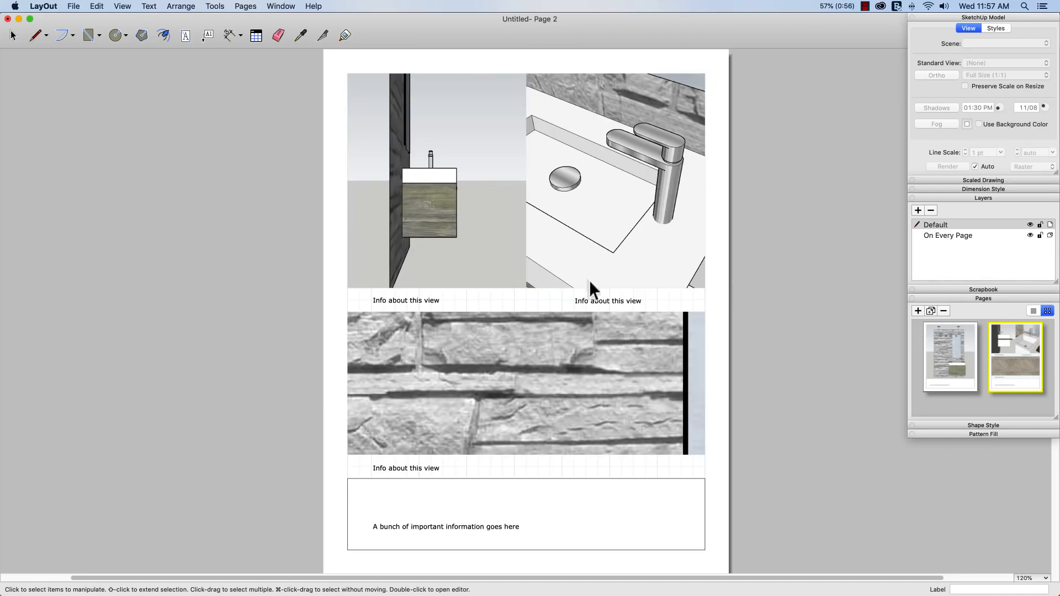
click(949, 349)
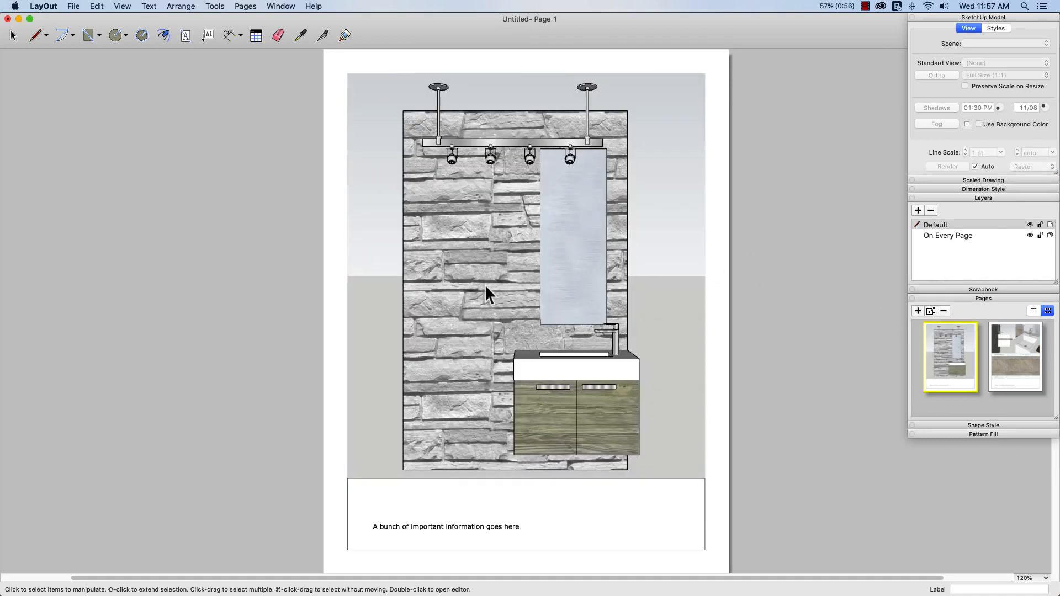